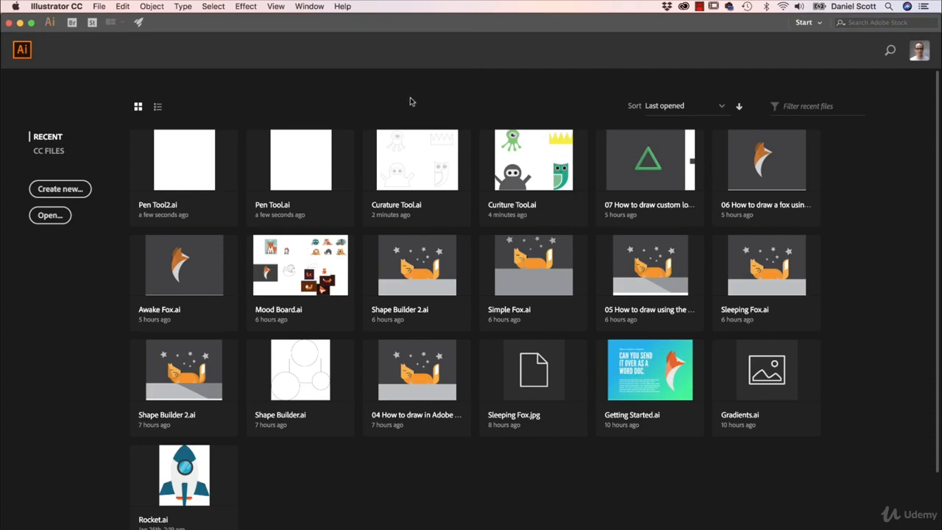
Open Pen Tool.ai from the Exercise Files folder and show the document's properties
click(96, 6)
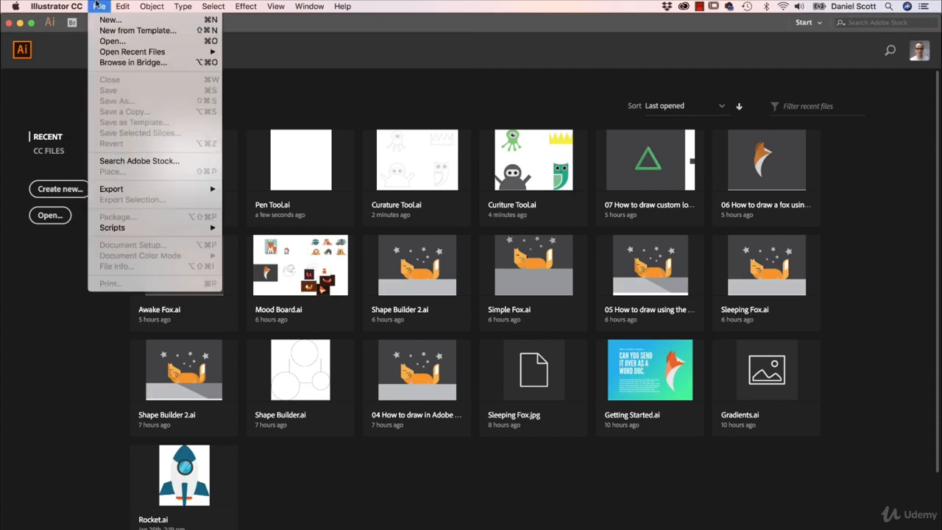
click(118, 39)
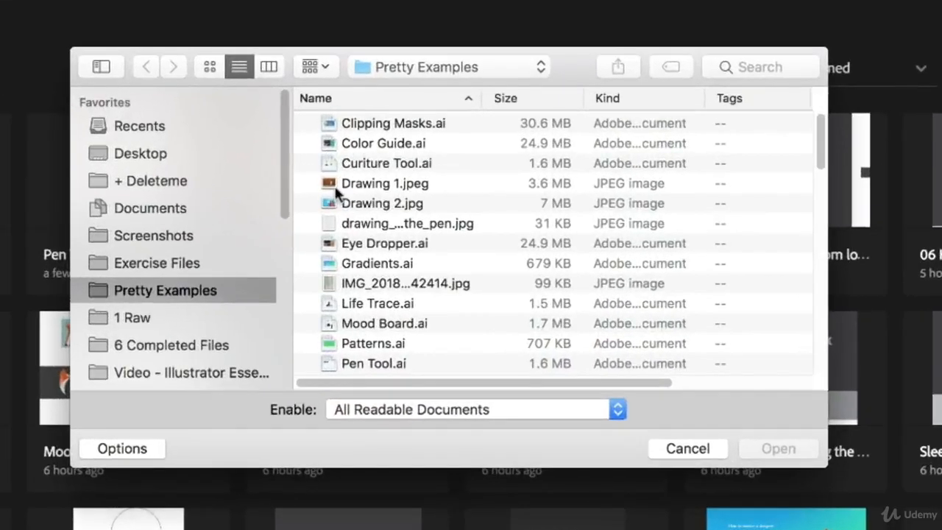
scroll(346, 222, down, 5)
click(184, 263)
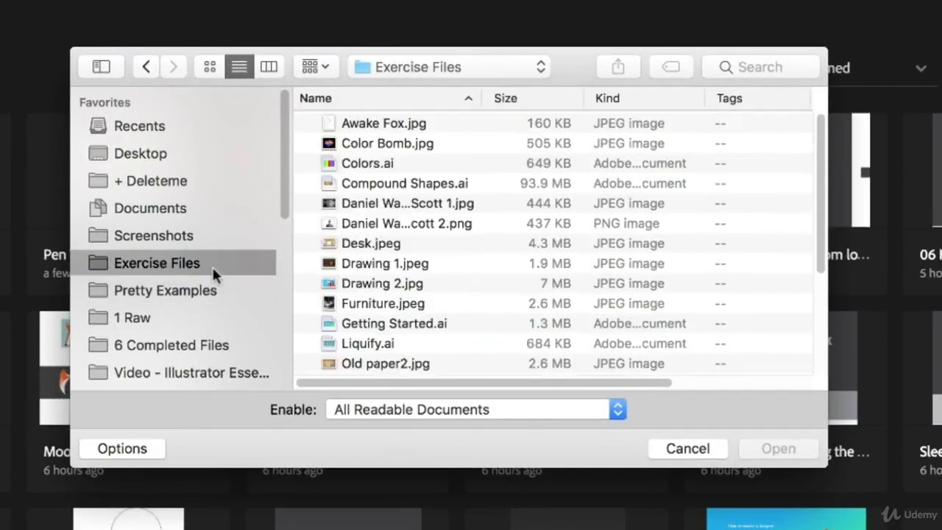
scroll(432, 232, down, 5)
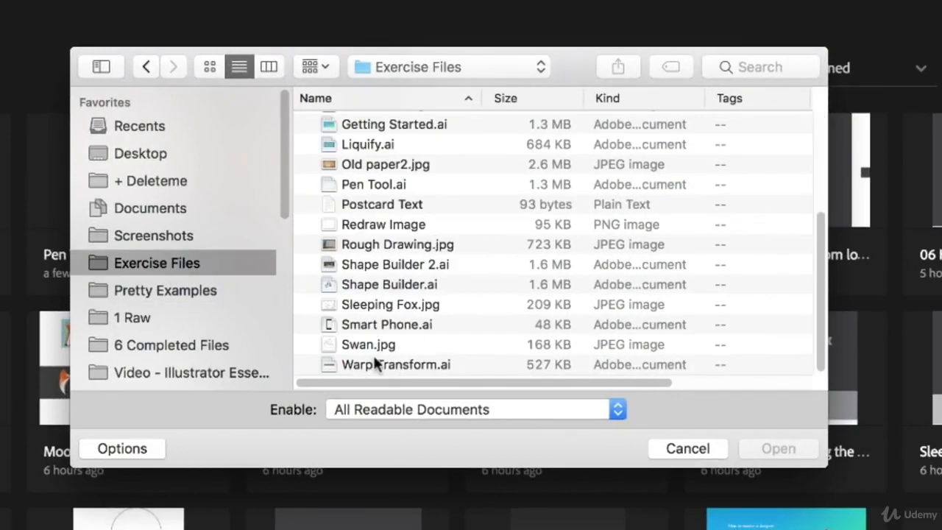
click(375, 184)
click(773, 448)
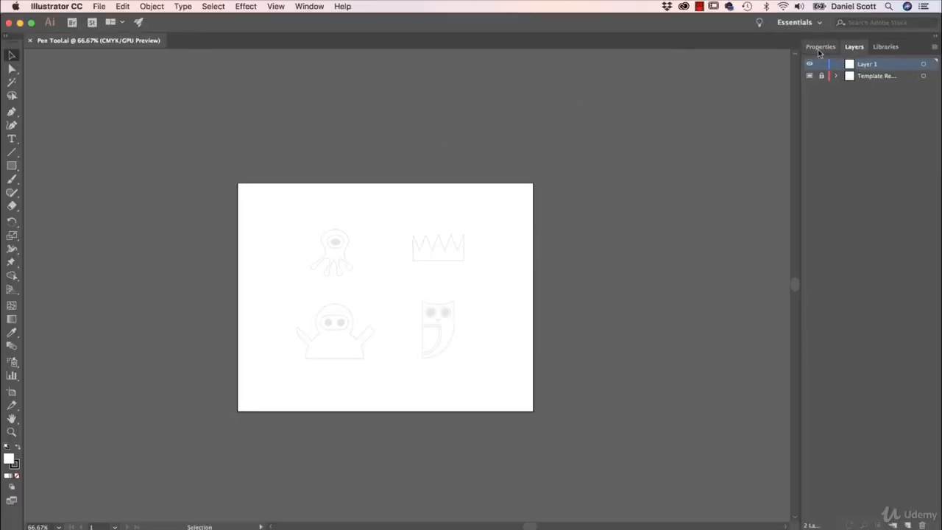
click(820, 46)
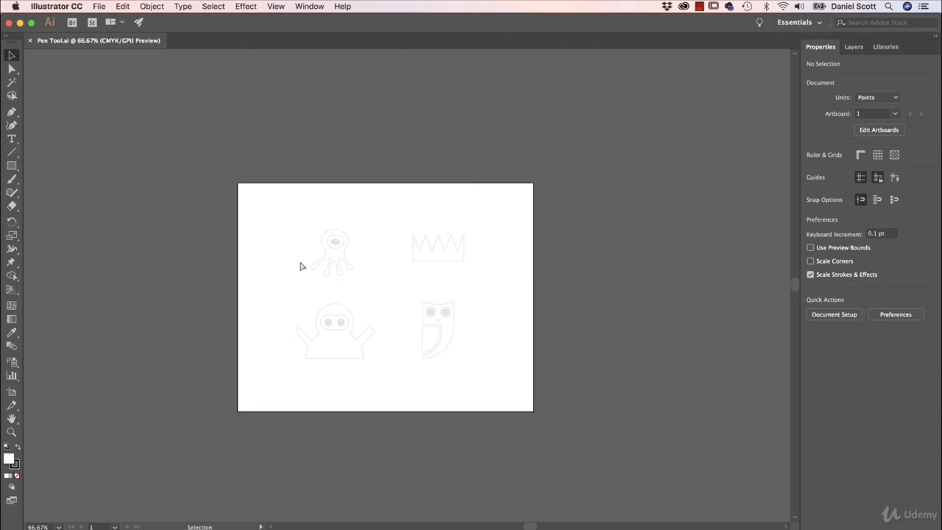
Try a short straight segment with the Pen tool above the one-eyed alien template, and undo it
key(super+equal)
key(super+equal)
key(super+equal)
drag(301, 265, 464, 299)
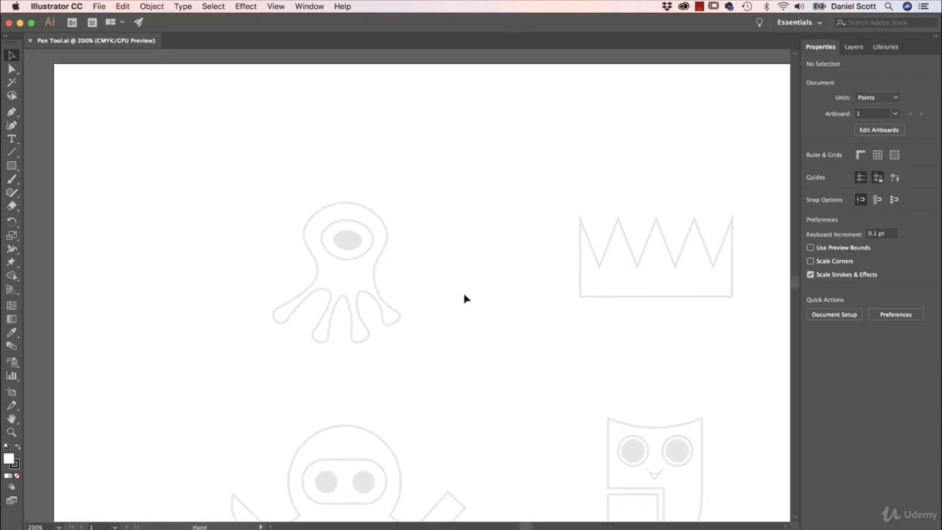
key(super+equal)
drag(433, 255, 553, 254)
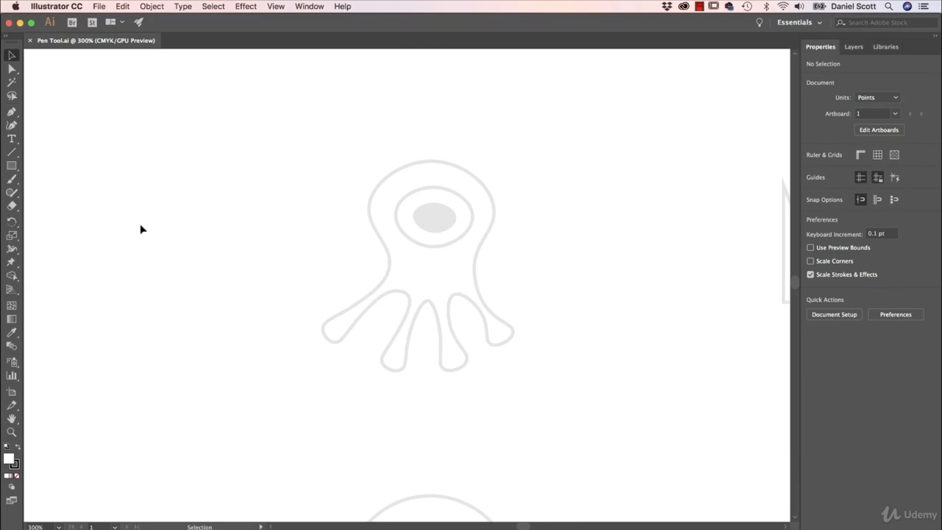
click(12, 112)
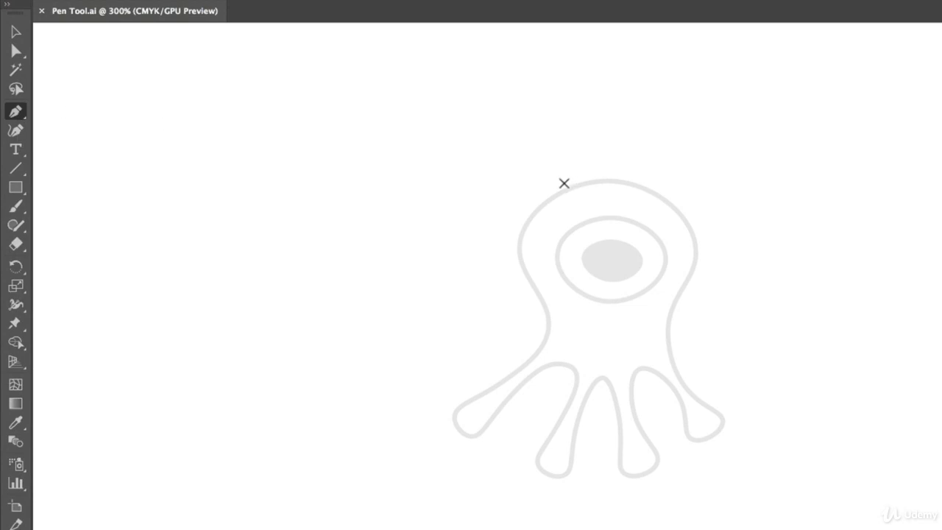
click(641, 108)
click(694, 146)
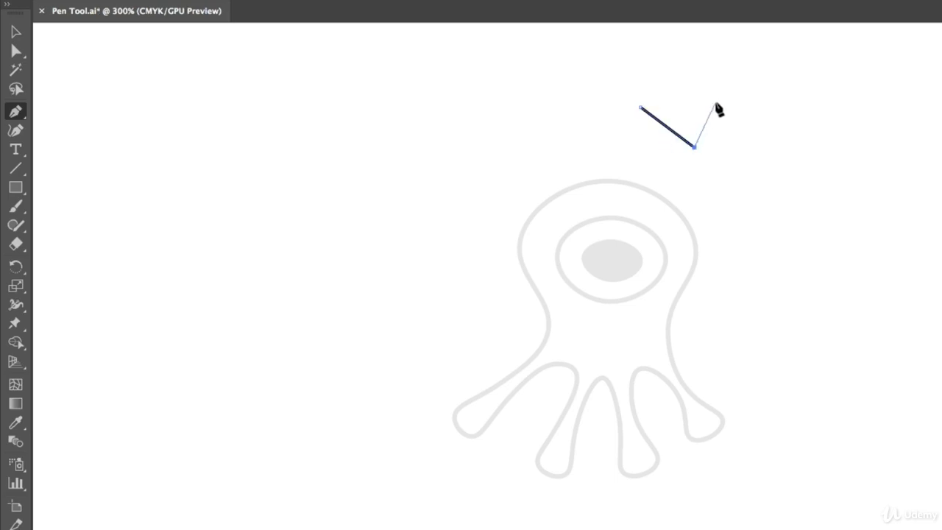
key(z)
key(ctrl+z)
key(ctrl+z)
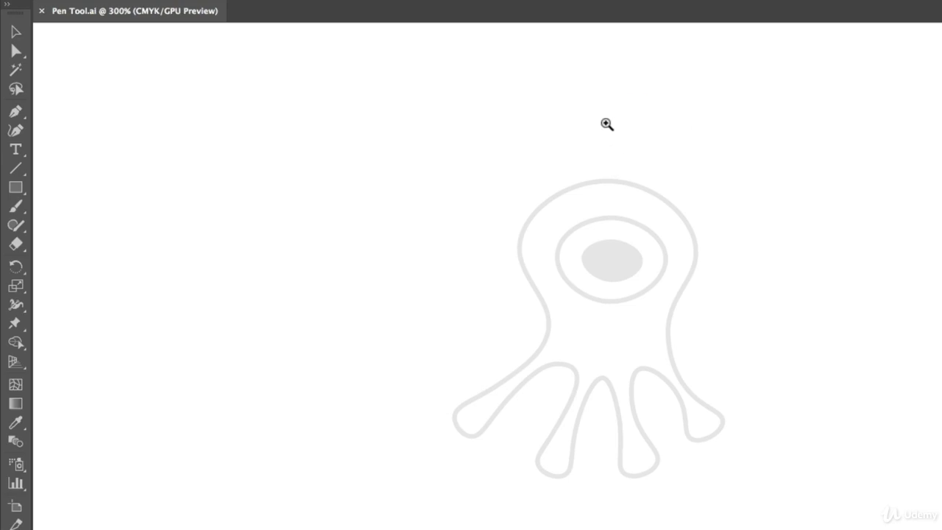
Try to trace the alien's right side and its two right legs with straight Pen tool segments, starting from the top of the head
key(p)
key(super+=)
key(super+=)
drag(578, 139, 532, 218)
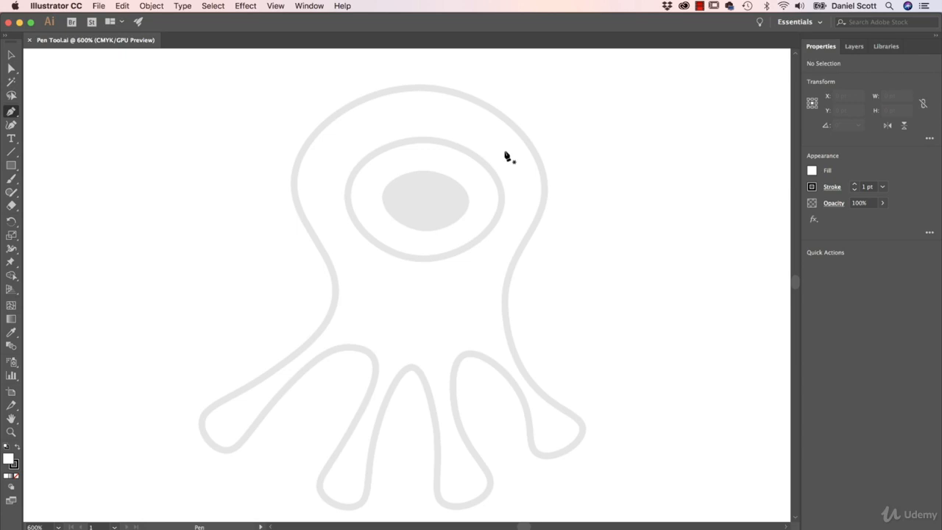
click(421, 86)
click(543, 190)
click(508, 300)
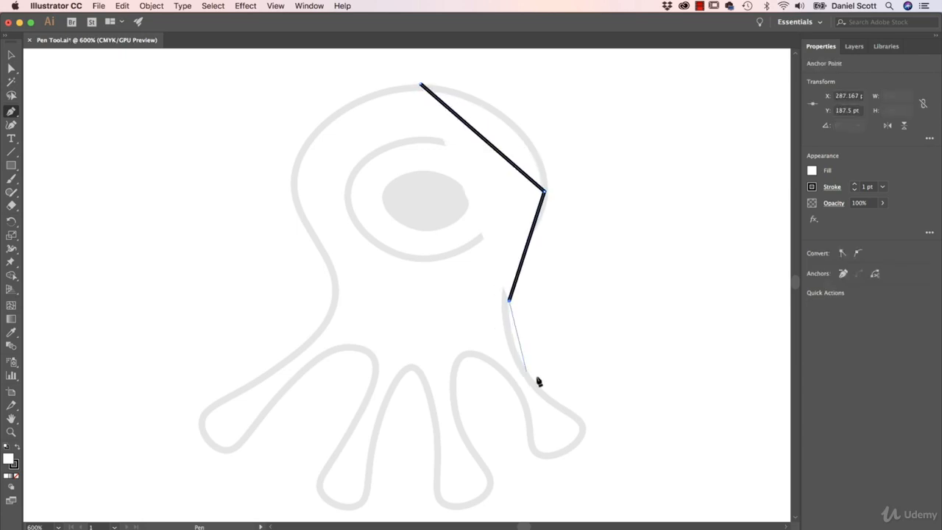
click(573, 411)
click(524, 446)
click(475, 363)
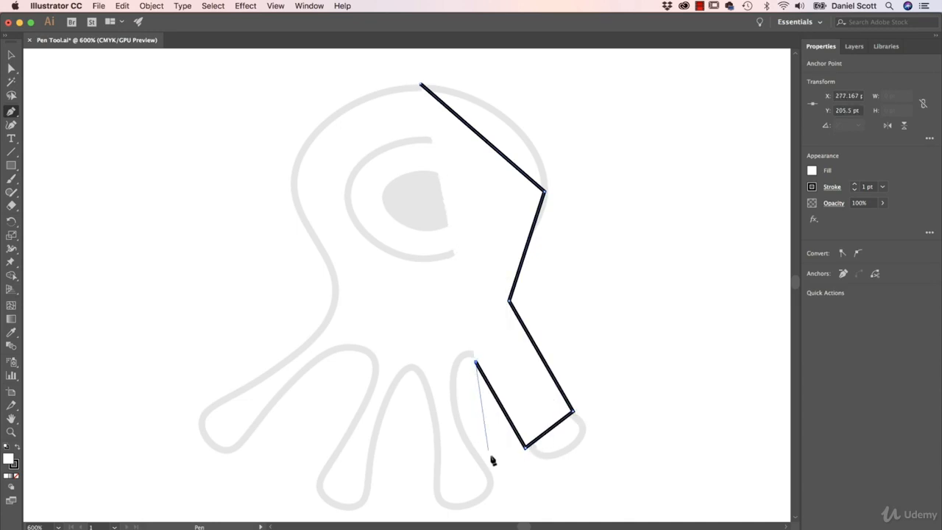
click(488, 468)
click(442, 479)
click(423, 368)
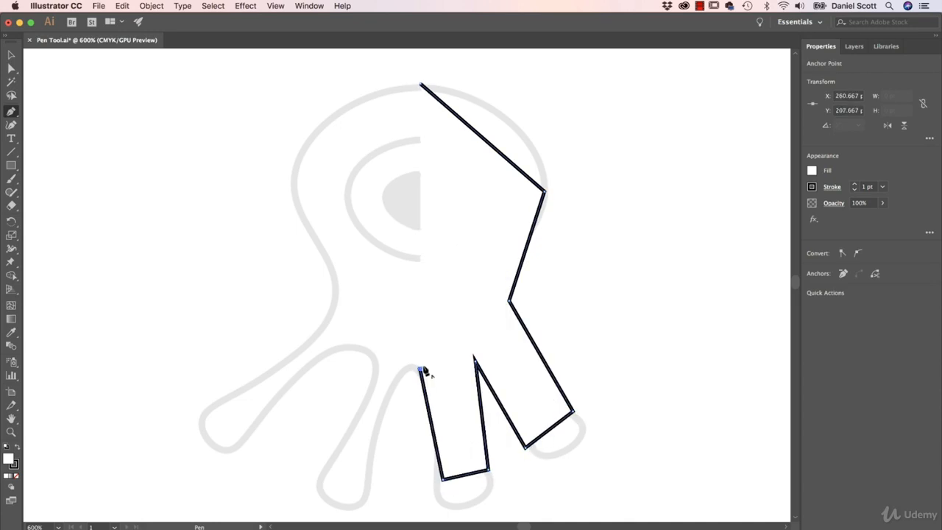
Undo all the straight segments traced along the alien's outline
key(super+z)
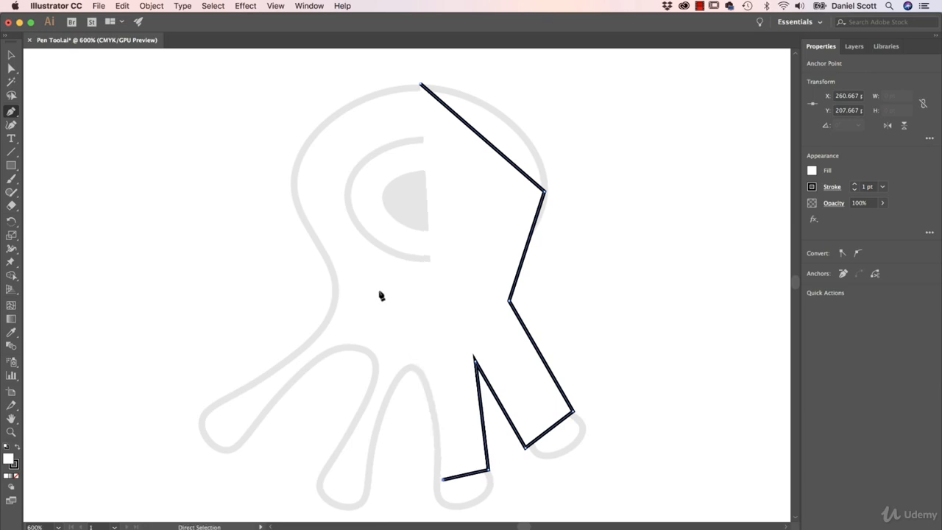
key(super+z)
key(super+z)
key(super+z)
key(super+z)
key(super+z)
key(super+z)
key(super+z)
key(super+z)
key(super+z)
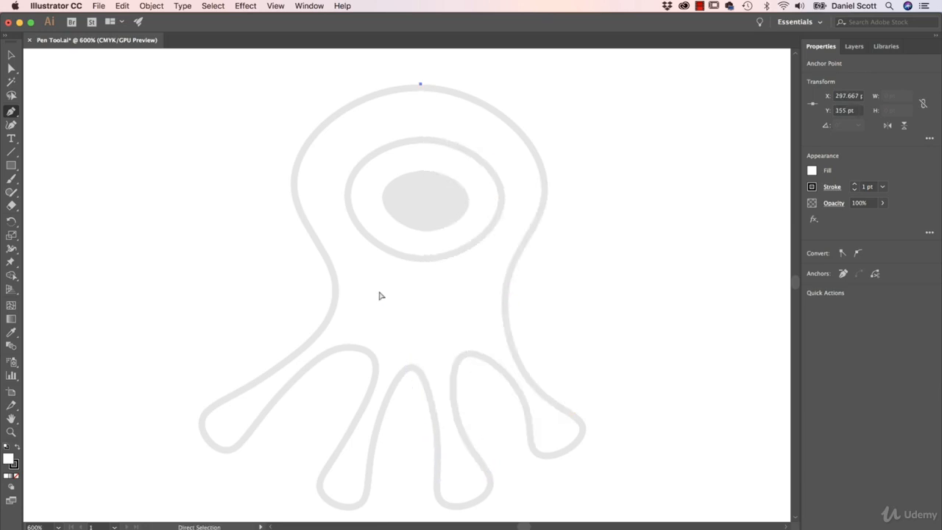
key(super+z)
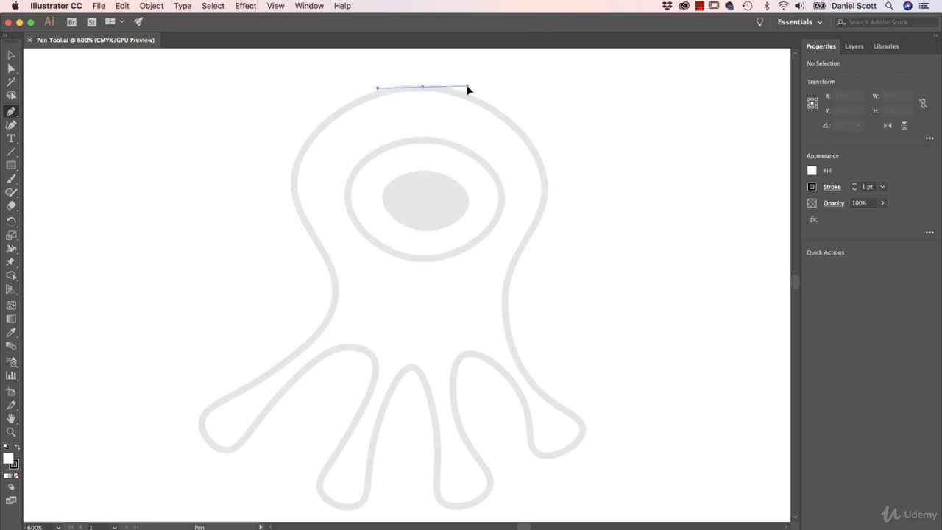
Trace the upper right curve of the alien's head with smooth anchor points and set the path's fill to None
drag(468, 89, 475, 86)
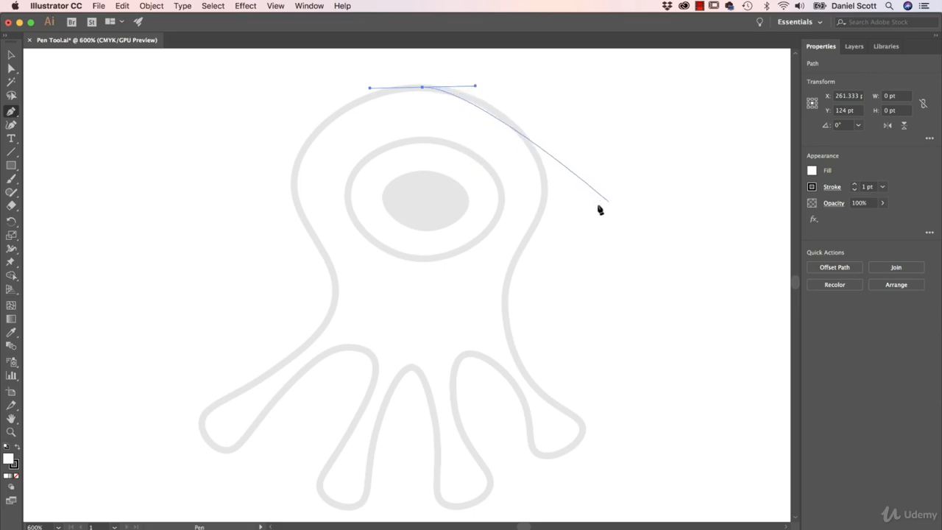
click(544, 186)
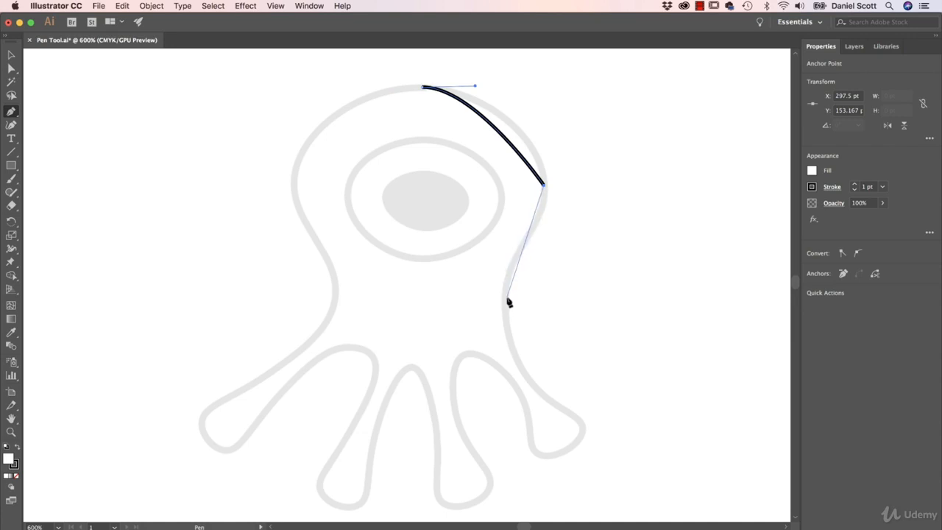
click(501, 355)
key(cmd+z)
key(cmd+z)
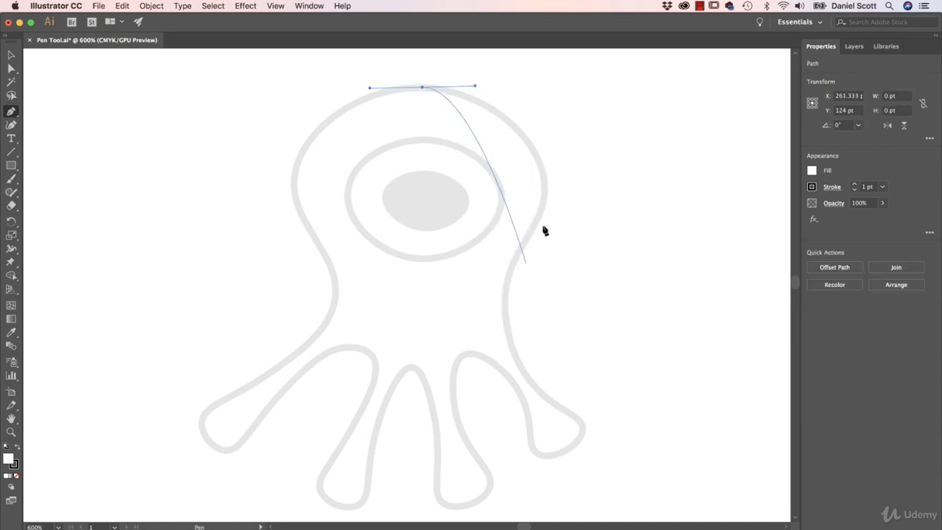
mouse_move(543, 186)
mouse_down()
mouse_move(546, 239)
mouse_move(545, 193)
mouse_move(546, 210)
mouse_move(507, 271)
mouse_move(523, 330)
mouse_move(542, 269)
mouse_move(547, 159)
mouse_move(504, 154)
mouse_move(495, 199)
mouse_move(551, 287)
mouse_move(626, 210)
mouse_move(488, 152)
mouse_move(496, 252)
mouse_move(545, 207)
mouse_move(542, 244)
mouse_move(537, 202)
mouse_move(545, 239)
mouse_up()
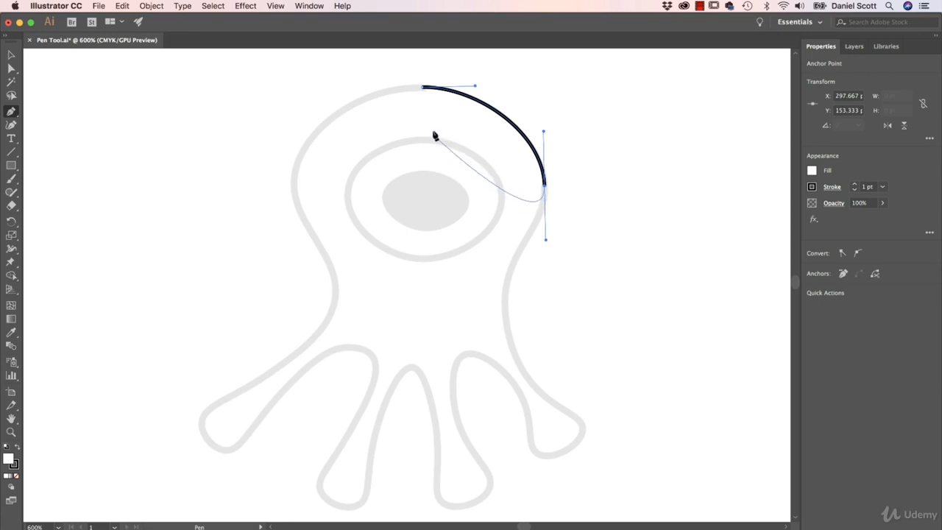
click(812, 173)
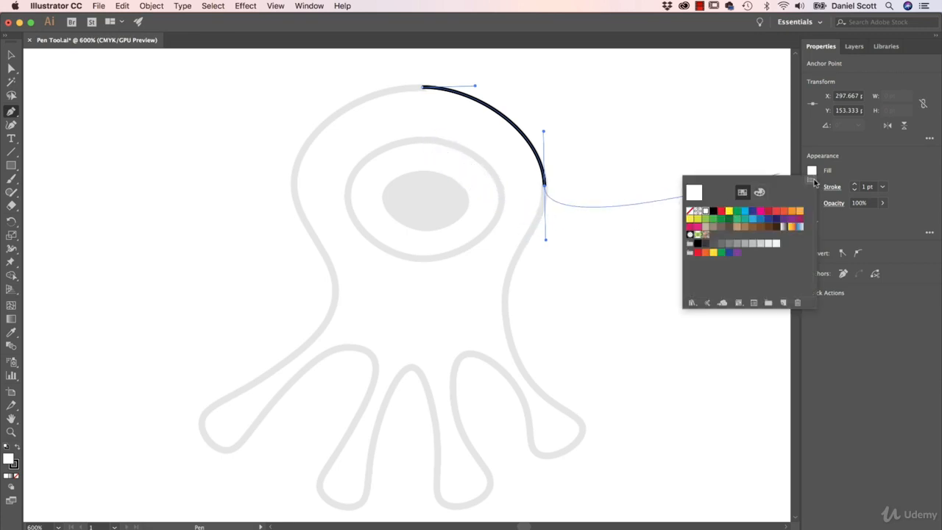
click(690, 211)
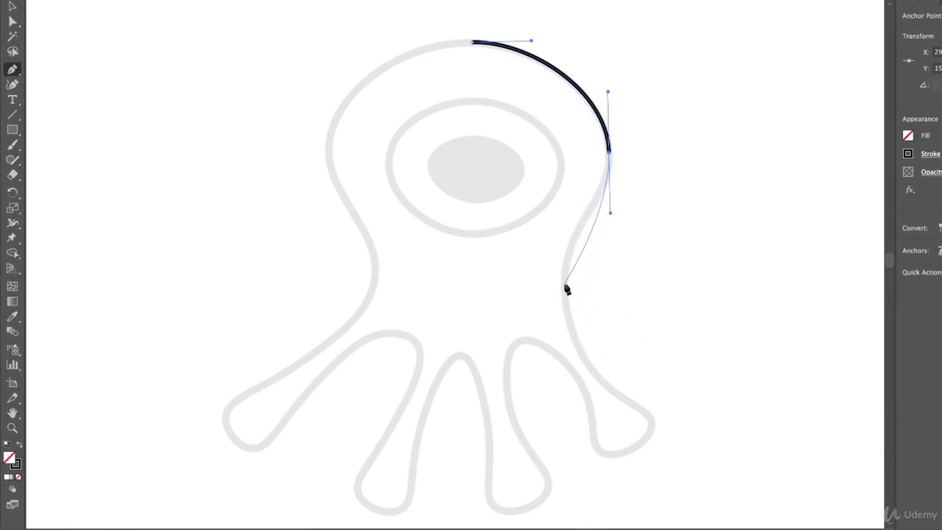
Continue the curved path down the alien's right side, around the outer right foot and up over the adjacent arch
drag(565, 285, 565, 357)
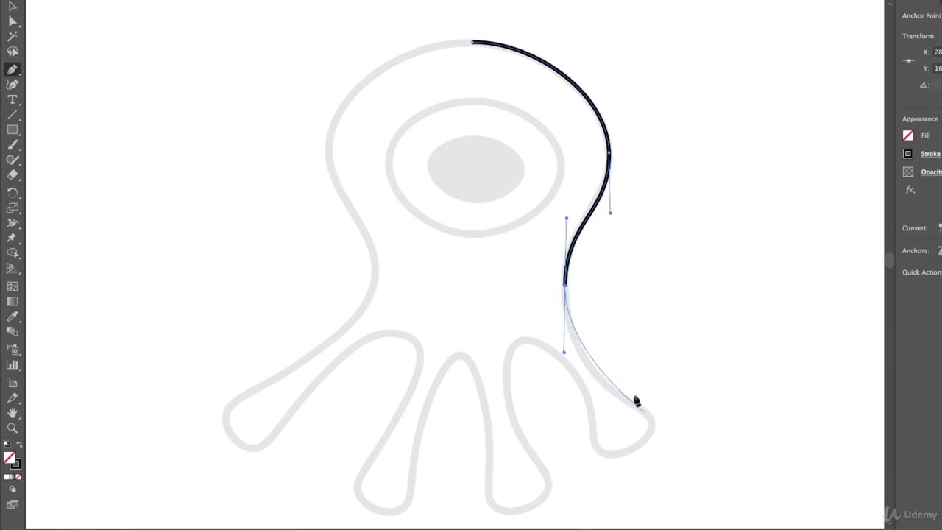
drag(649, 420, 687, 446)
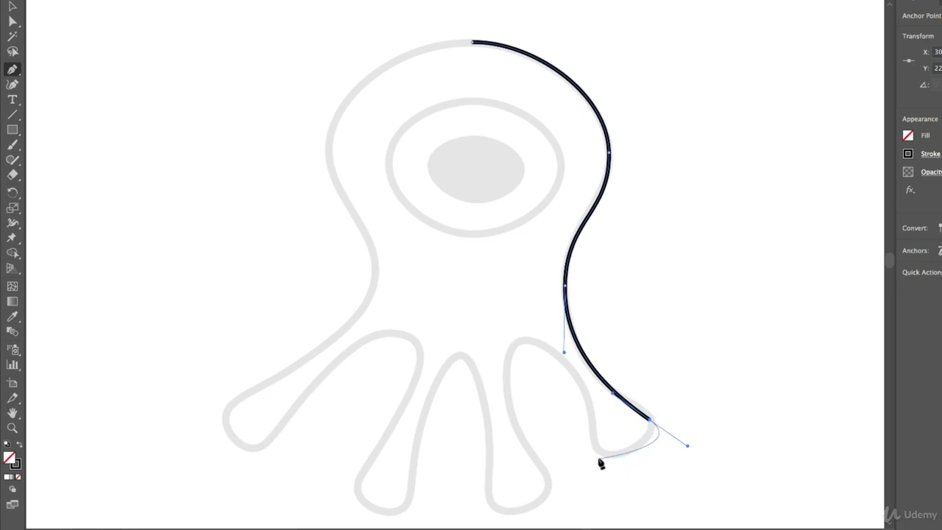
drag(599, 450, 579, 434)
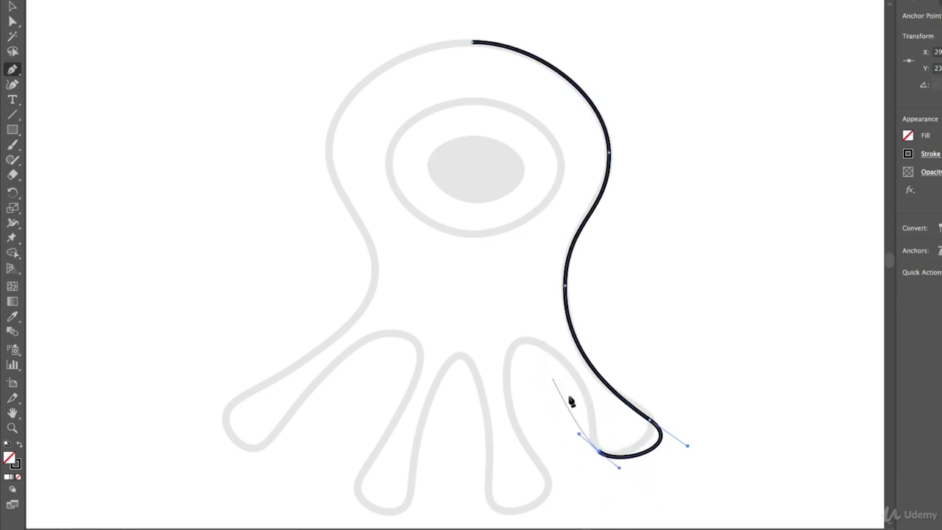
drag(581, 382, 501, 358)
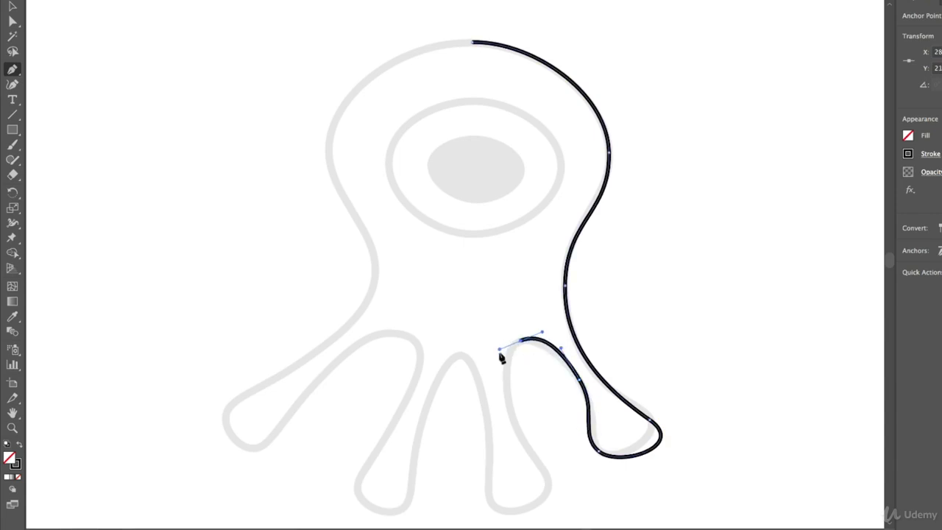
Extend the curved path around the alien's second foot from the right and over the middle arch between the legs
drag(512, 418, 518, 436)
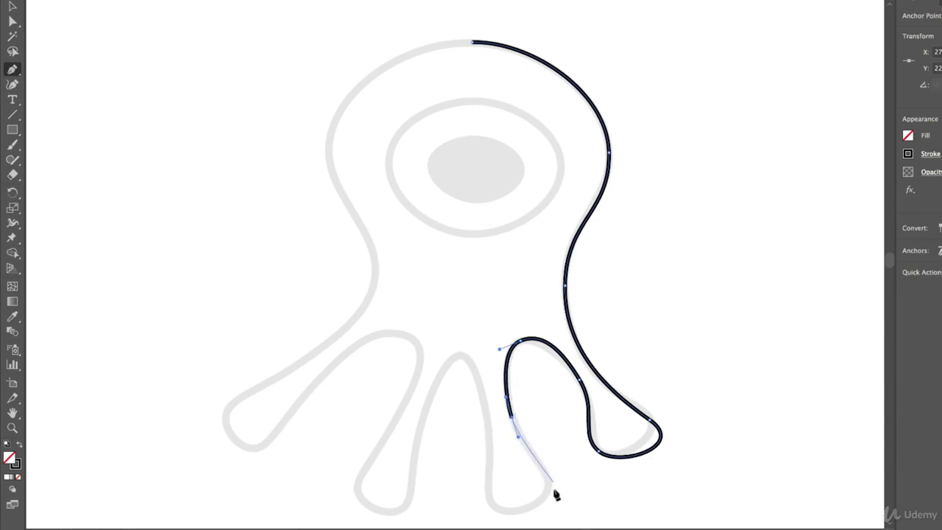
drag(547, 482, 468, 488)
drag(487, 426, 486, 393)
drag(457, 355, 441, 353)
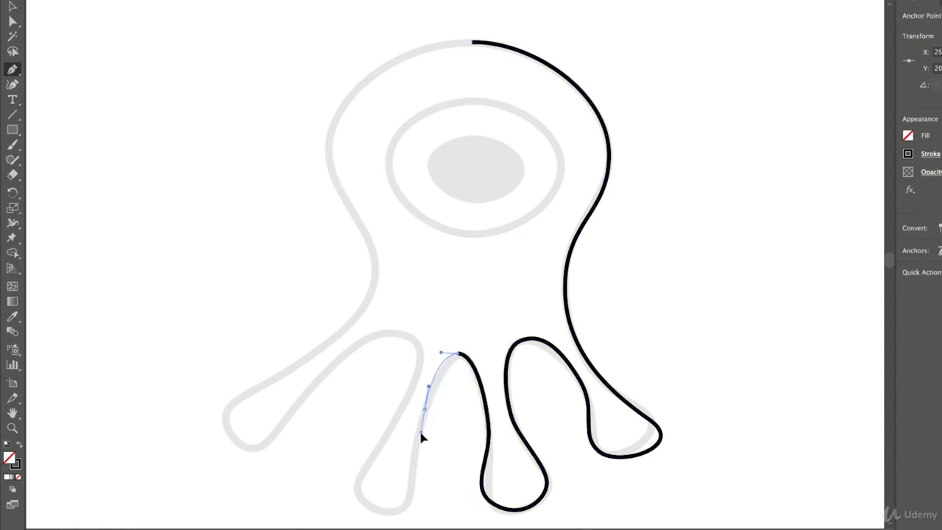
drag(421, 433, 421, 433)
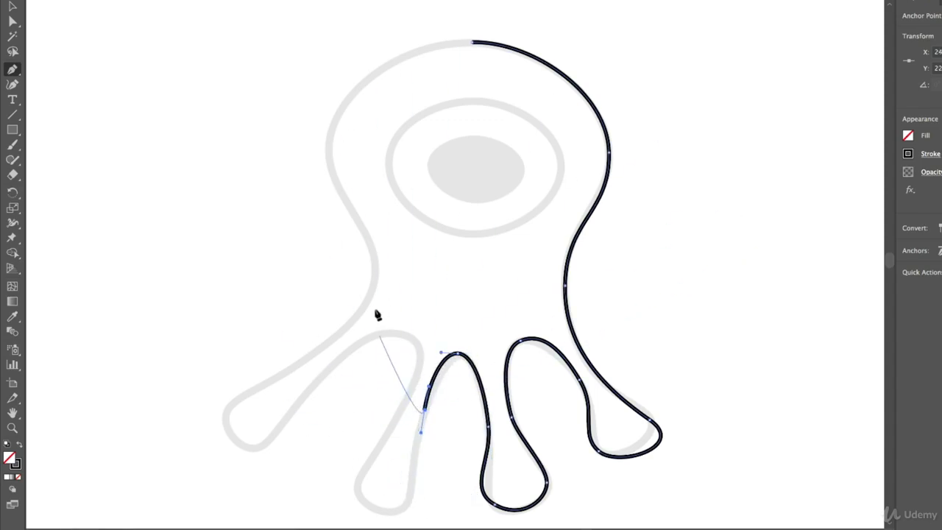
Add four stray straight segments across the alien's body from the open end of the path
click(354, 276)
click(587, 186)
click(711, 260)
click(388, 108)
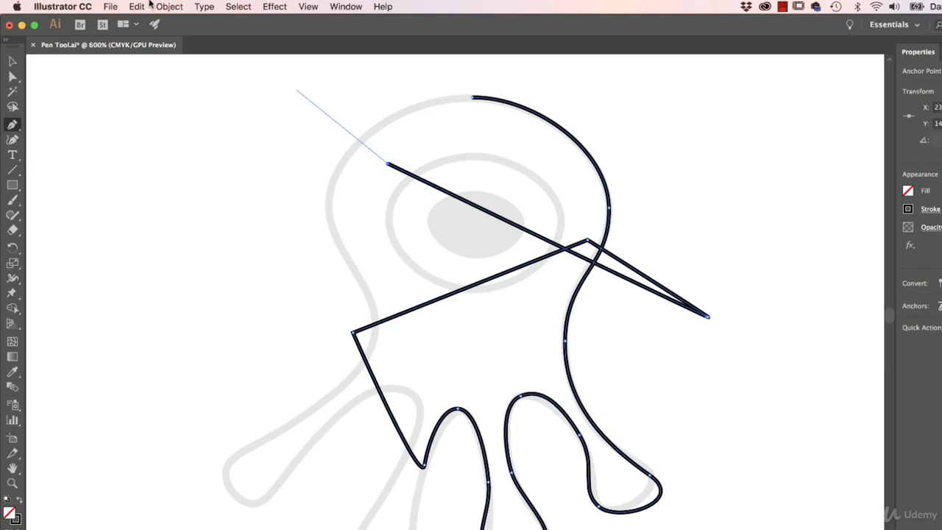
Undo the four stray segments back to the anchor point left of the middle arch
click(136, 6)
click(143, 20)
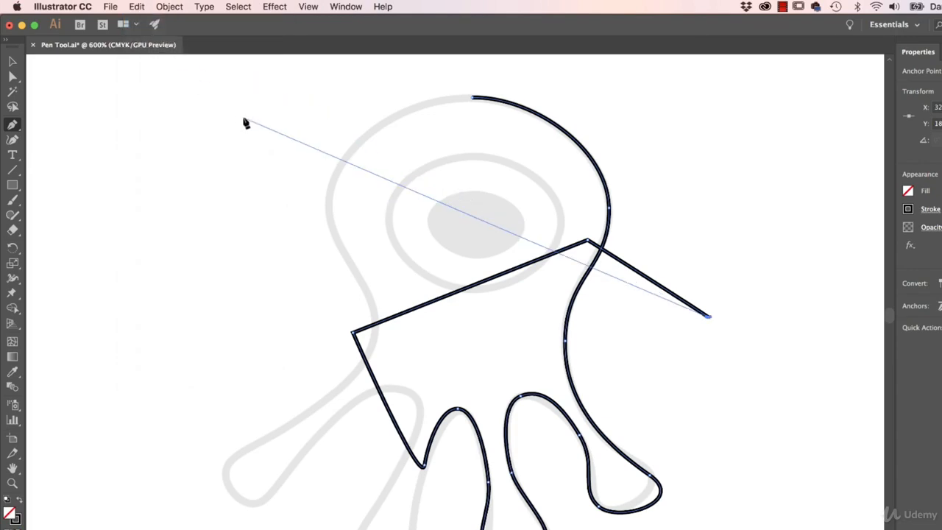
key(super+z)
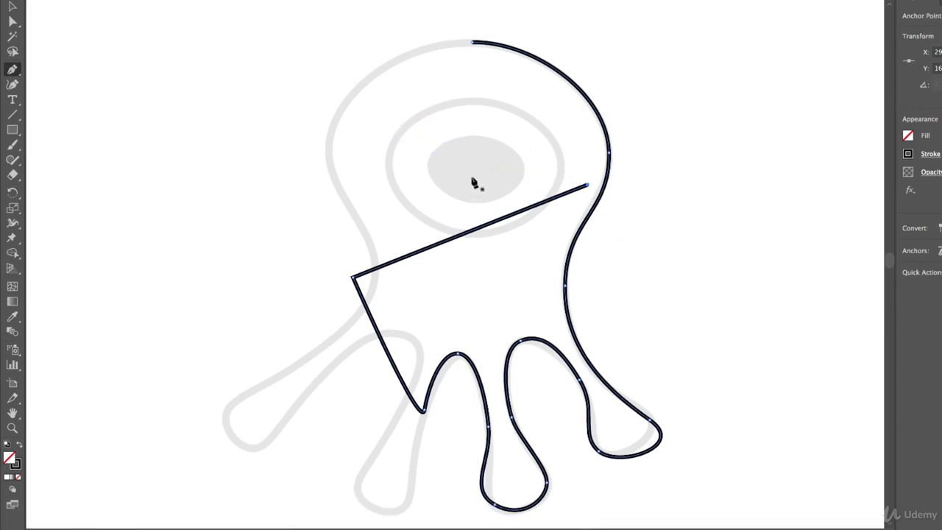
key(ctrl+z)
key(ctrl+z)
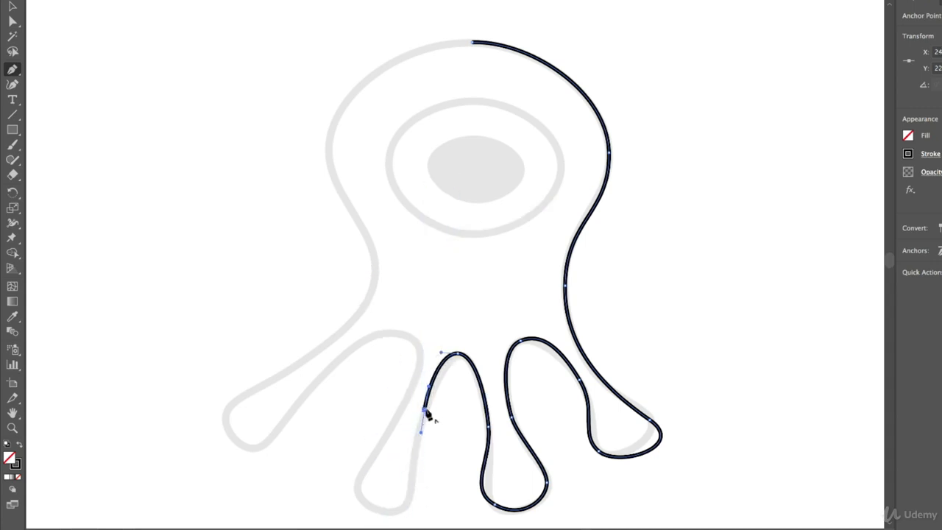
Resume the path at its open end left of the middle arch and extend it with smooth curves around the third foot from the right
ctrl+click(398, 252)
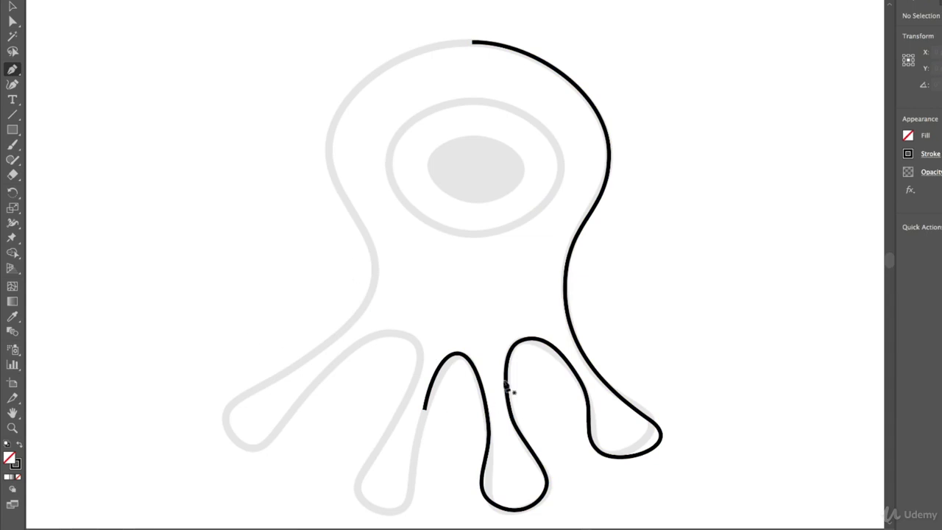
click(425, 412)
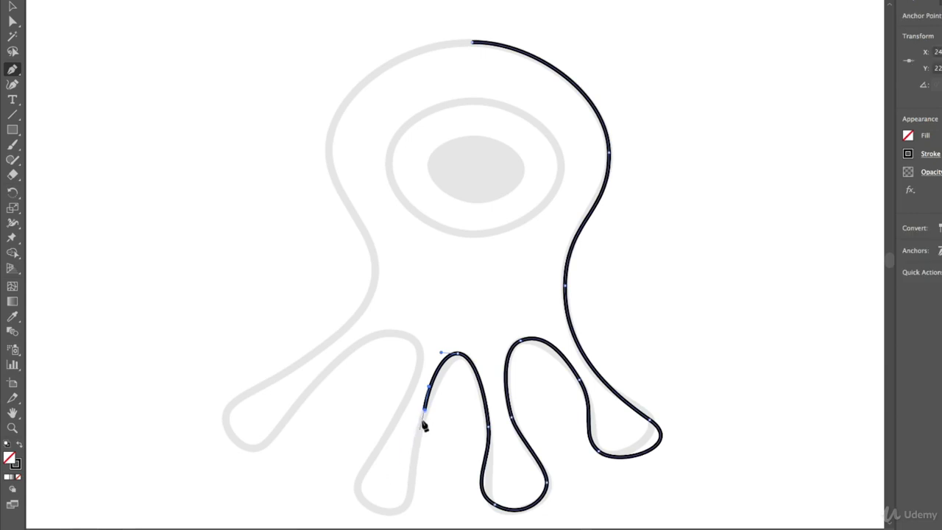
drag(425, 410, 417, 444)
drag(409, 510, 391, 515)
drag(357, 478, 366, 457)
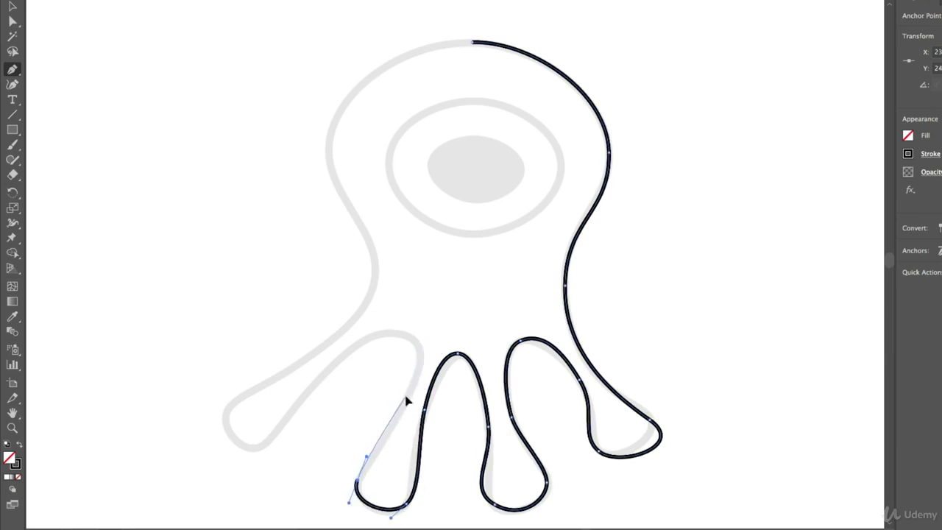
Extend the curved path up the third foot's outer side and over the arch beside the outer left leg
drag(407, 401, 417, 368)
drag(403, 333, 382, 321)
drag(337, 360, 326, 374)
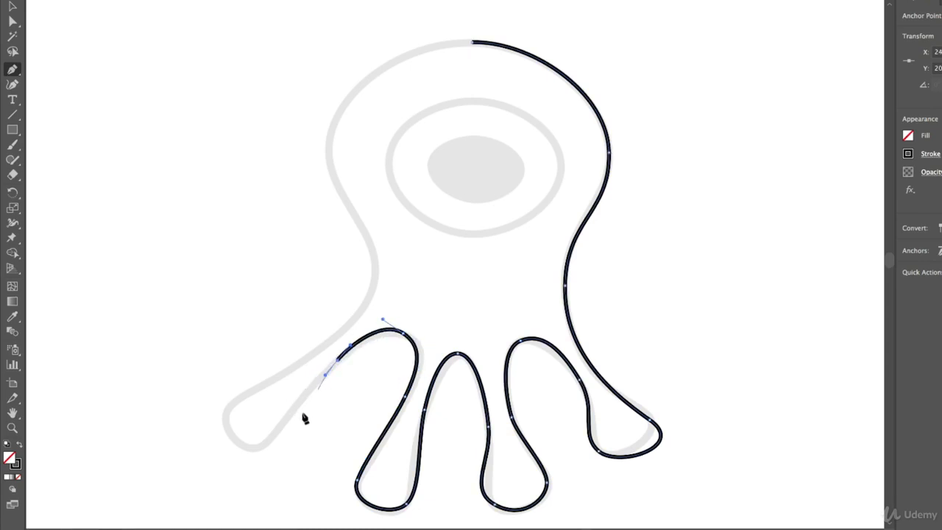
Continue the curved path around the outer left foot and up the alien's left side to the side of the head
drag(258, 449, 242, 461)
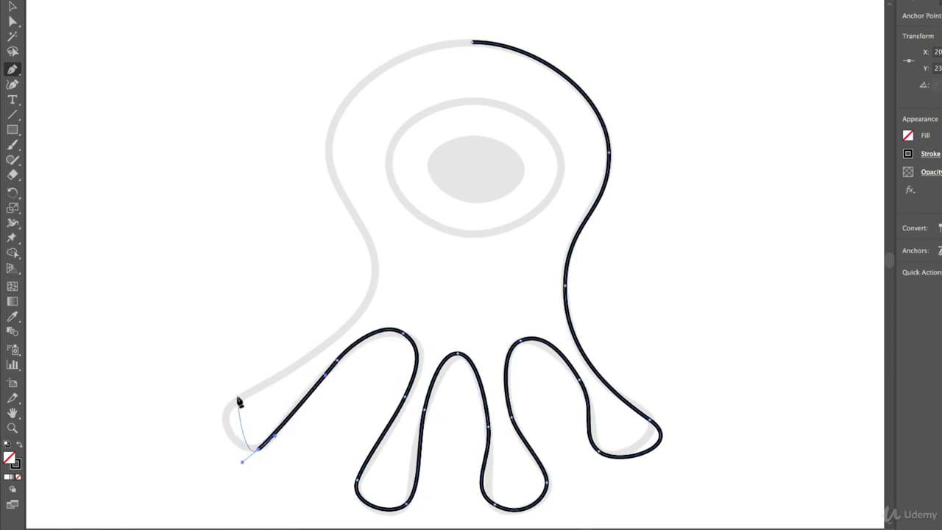
drag(230, 406, 257, 385)
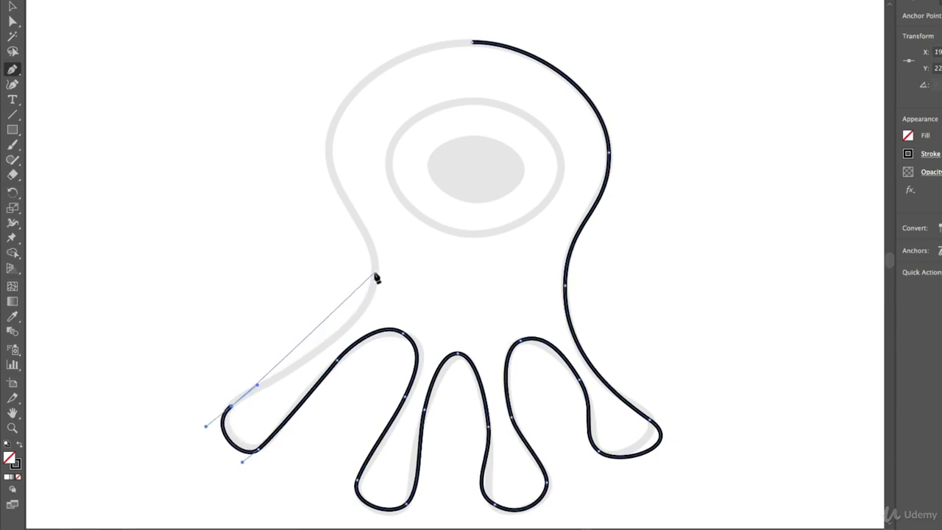
drag(375, 277, 375, 220)
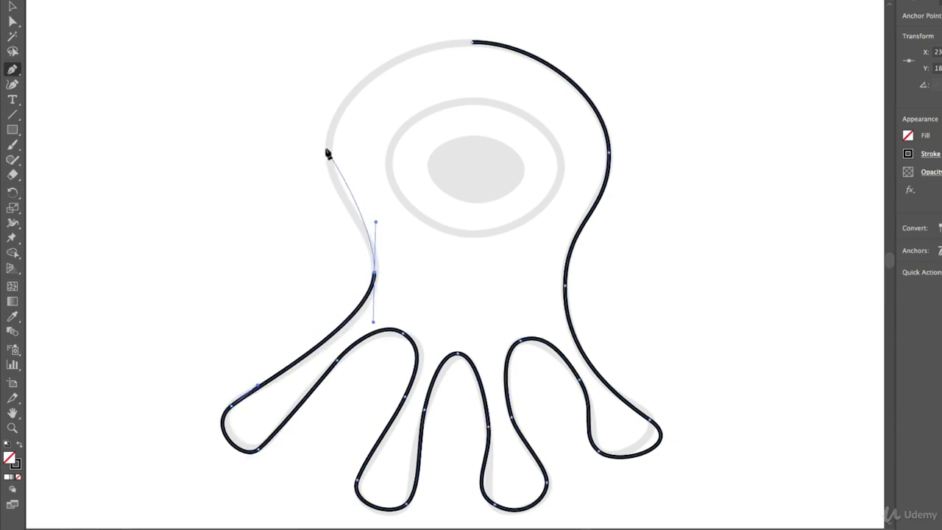
drag(329, 142, 331, 88)
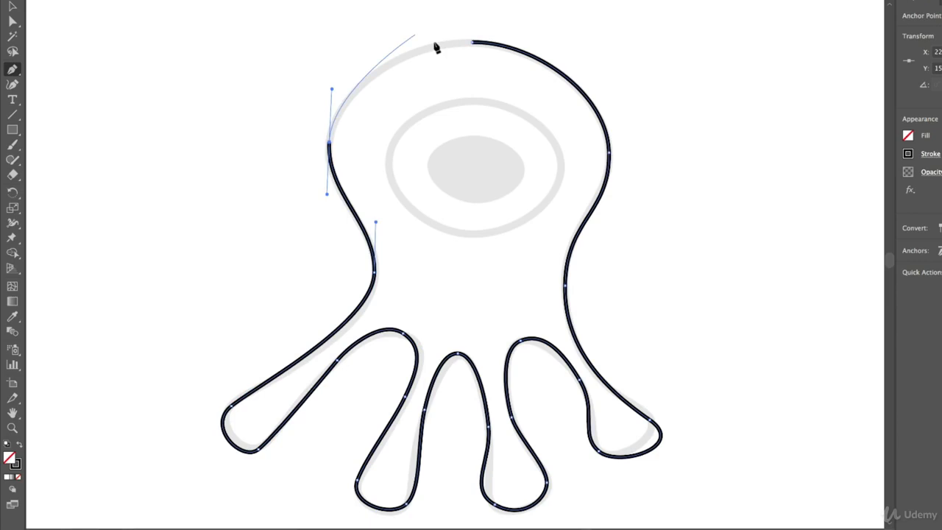
click(474, 43)
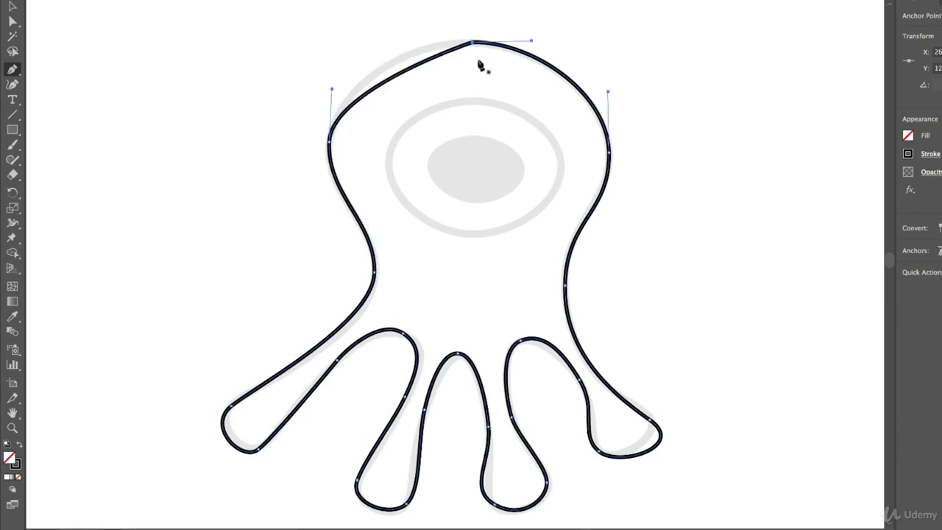
key(ctrl+z)
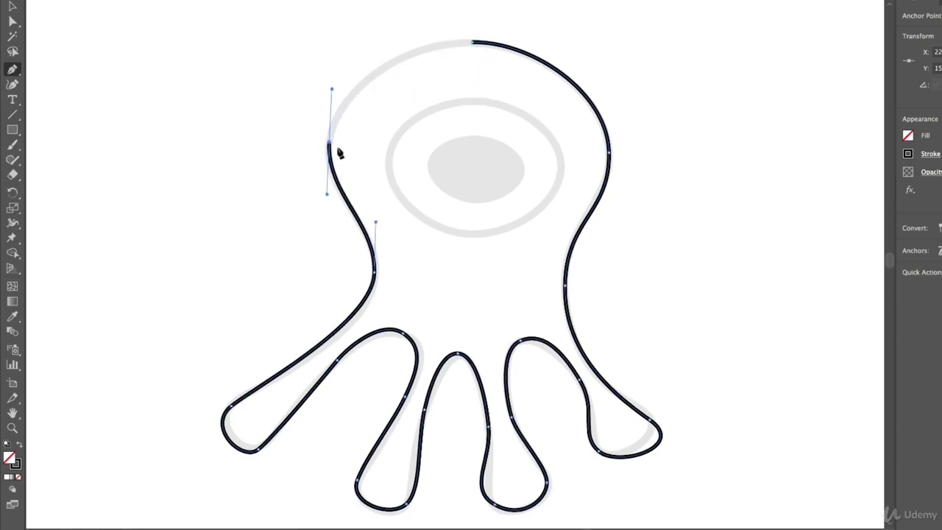
click(474, 44)
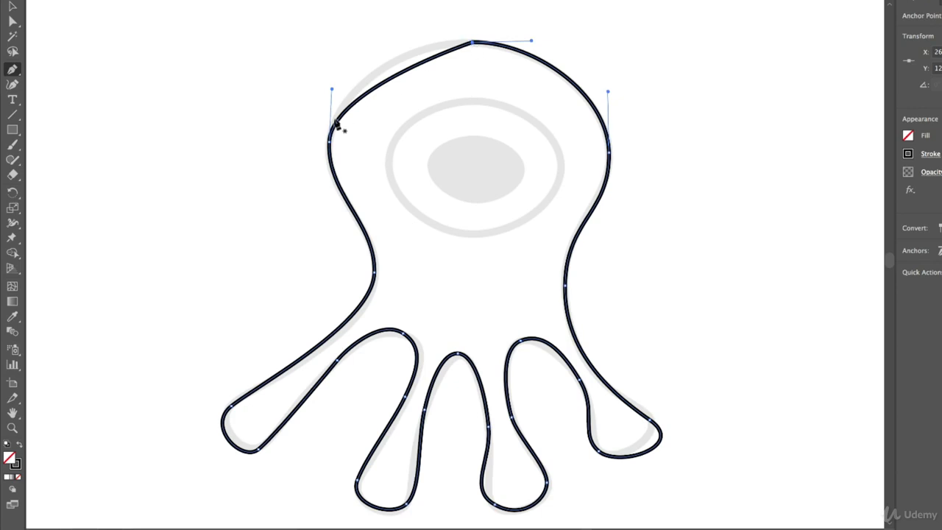
key(ctrl+z)
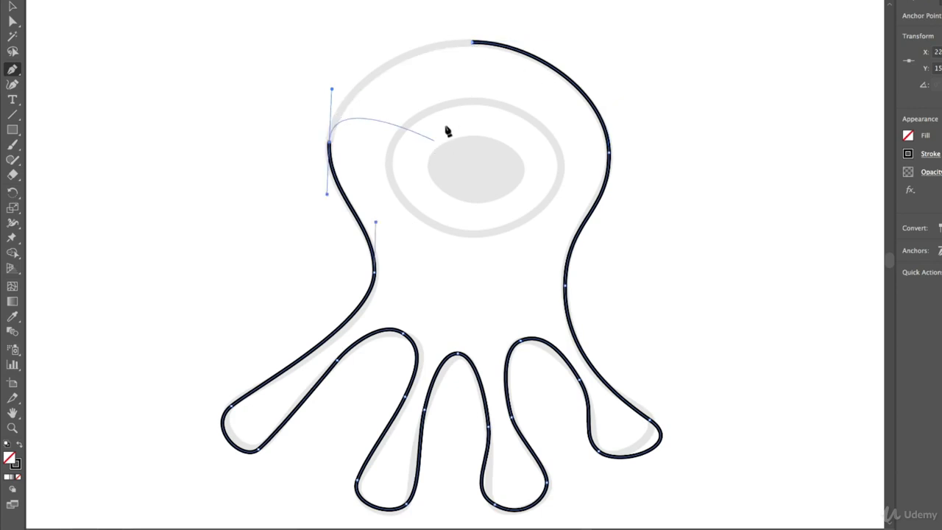
Close the path at the starting anchor on top of the head with a smooth curved segment
drag(475, 42, 538, 49)
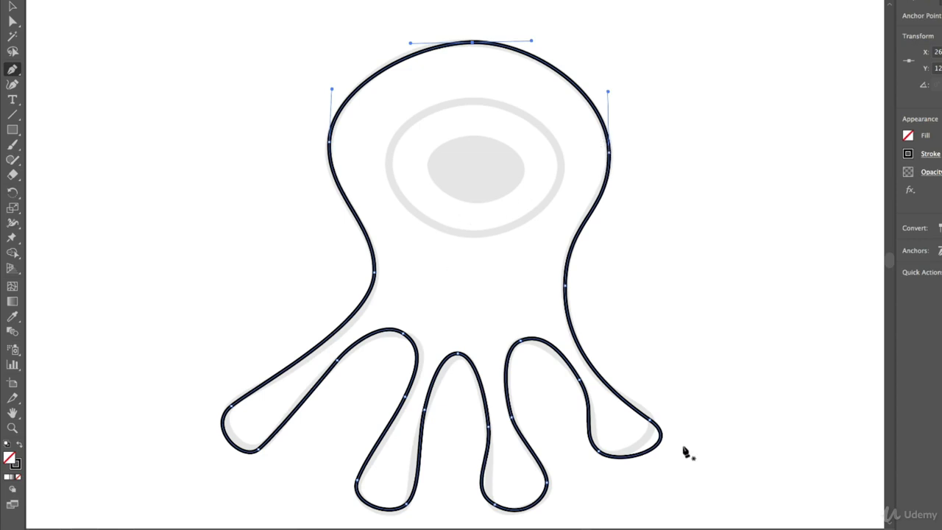
With the Direct Selection tool, move the outer right foot's tip anchor inward and shorten its lower handle to match the template
click(12, 22)
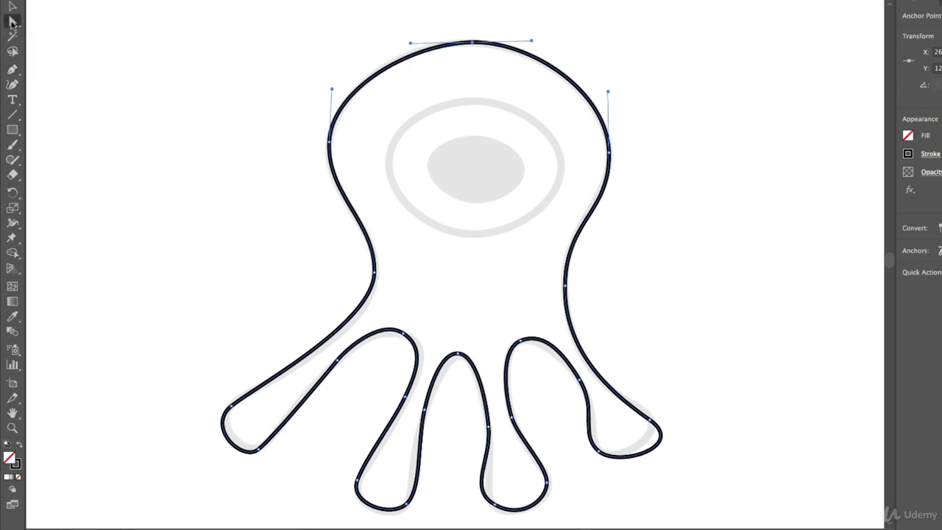
click(652, 434)
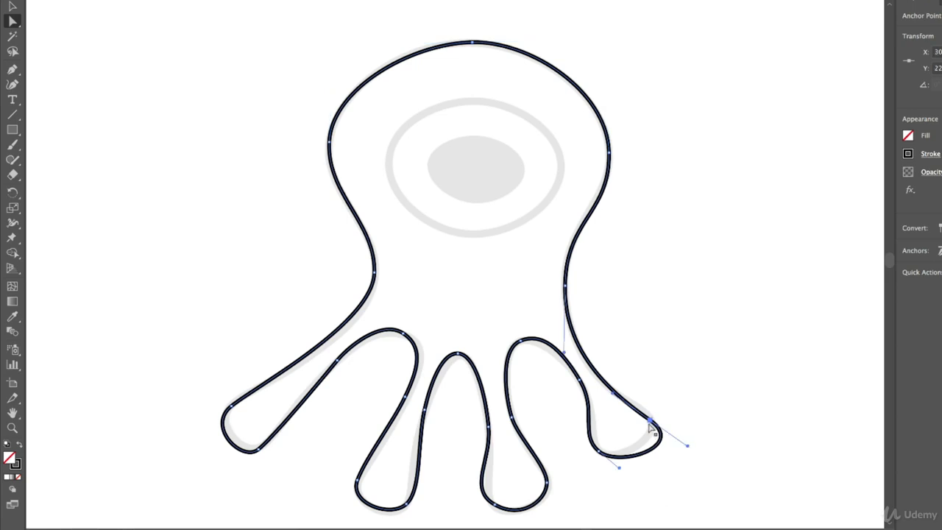
mouse_move(651, 421)
mouse_down()
mouse_move(658, 390)
mouse_move(643, 413)
mouse_up()
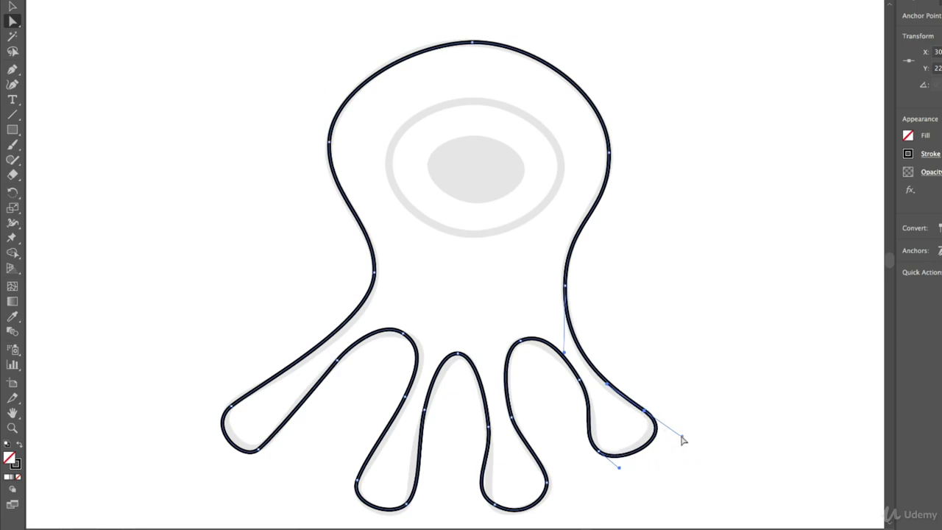
mouse_move(683, 440)
mouse_down()
mouse_move(664, 428)
mouse_move(672, 451)
mouse_move(669, 436)
mouse_move(660, 437)
mouse_move(683, 425)
mouse_move(666, 448)
mouse_move(684, 434)
mouse_move(639, 469)
mouse_move(657, 466)
mouse_move(677, 435)
mouse_move(661, 438)
mouse_move(668, 430)
mouse_up()
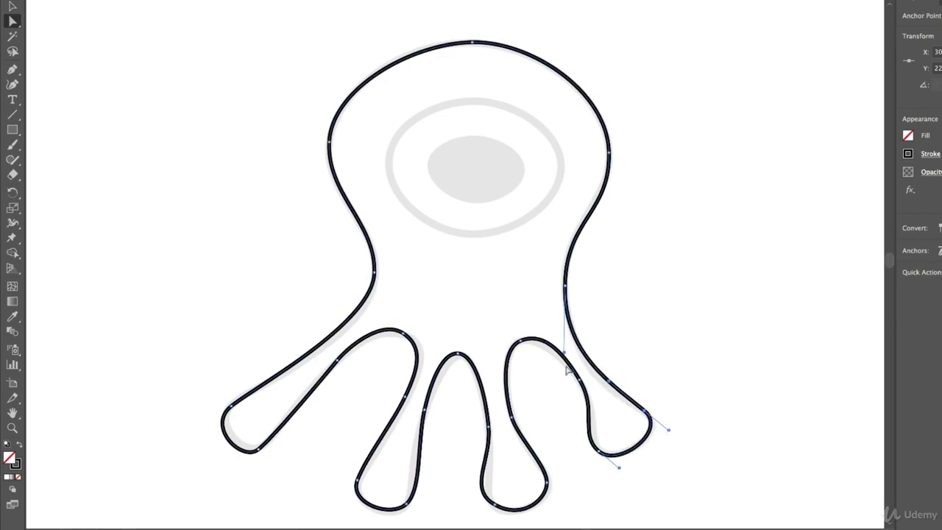
Refine the right arch and the inner edge of the outer right foot by adjusting their anchor points and handles to the template
click(527, 349)
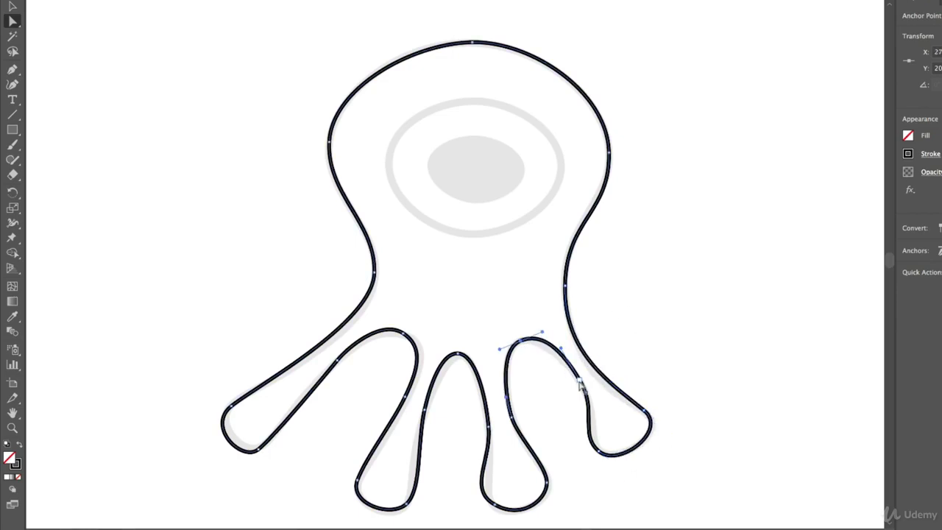
click(589, 438)
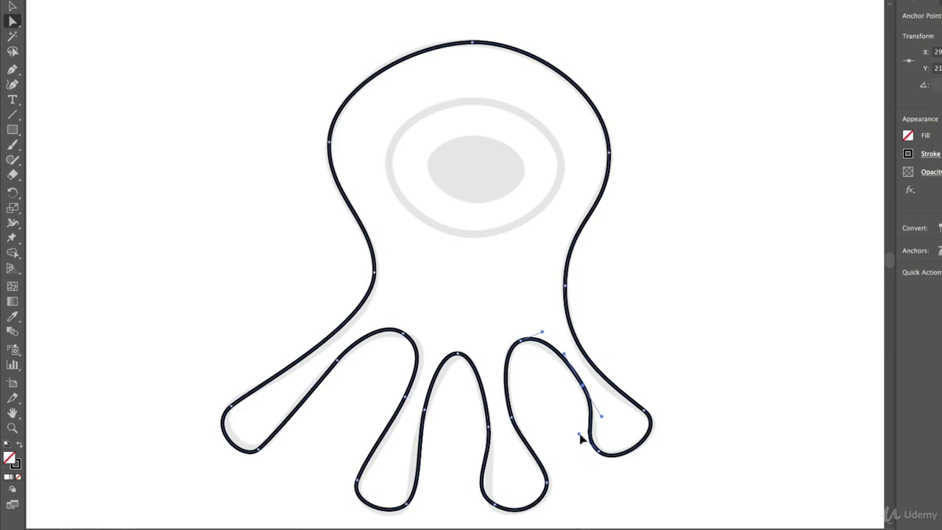
drag(579, 434, 588, 439)
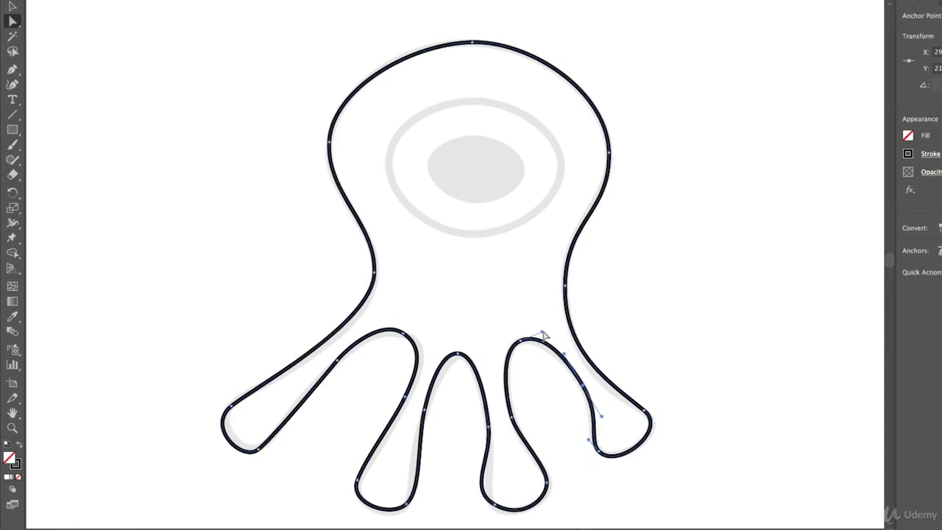
click(521, 343)
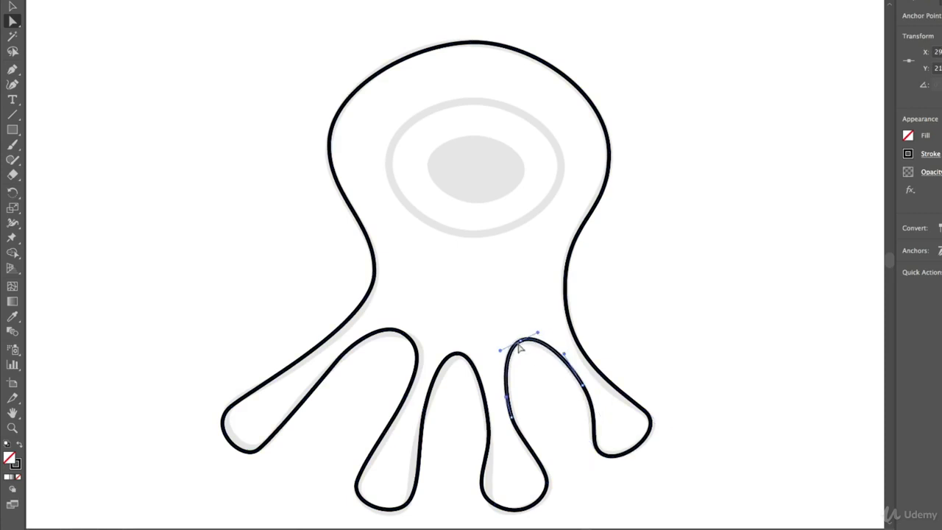
Adjust the direction handles along the facing edges of the two middle feet so the curves follow the template
click(493, 454)
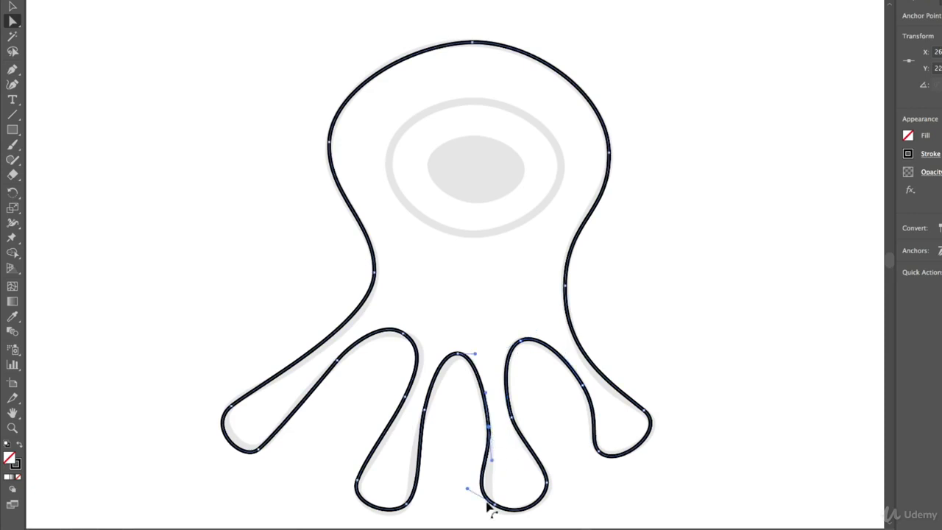
mouse_move(469, 493)
mouse_down()
mouse_move(487, 503)
mouse_move(483, 493)
mouse_up()
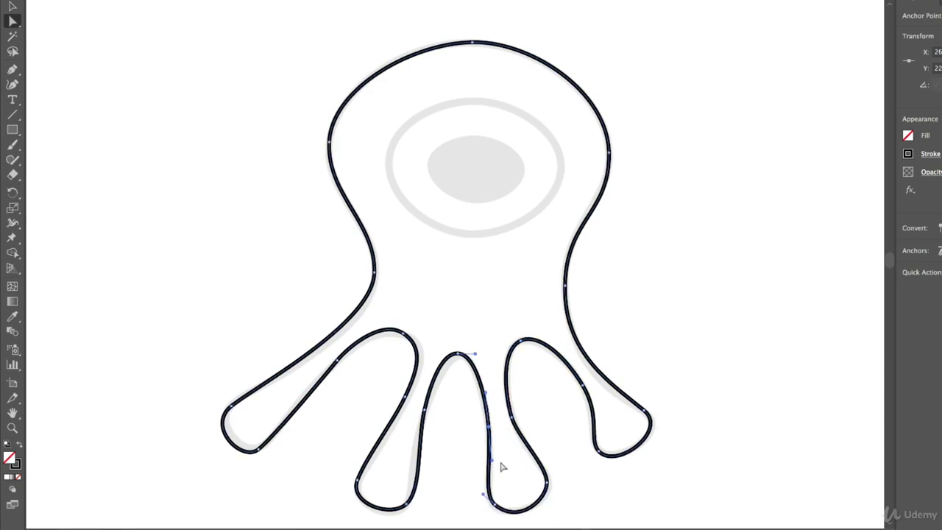
click(407, 506)
click(418, 443)
click(423, 494)
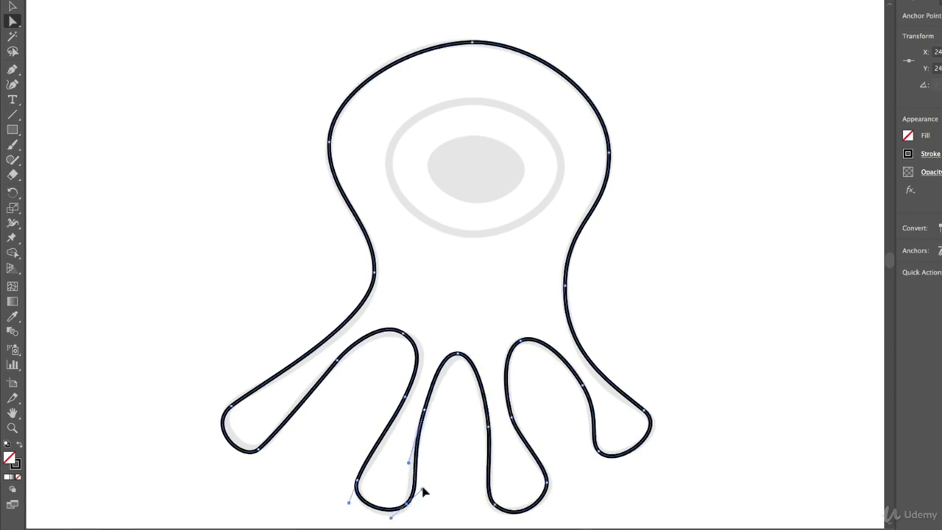
drag(423, 492, 420, 477)
Nudge the anchor points at the outer left foot, the left waist and the left side of the head onto the template
click(338, 372)
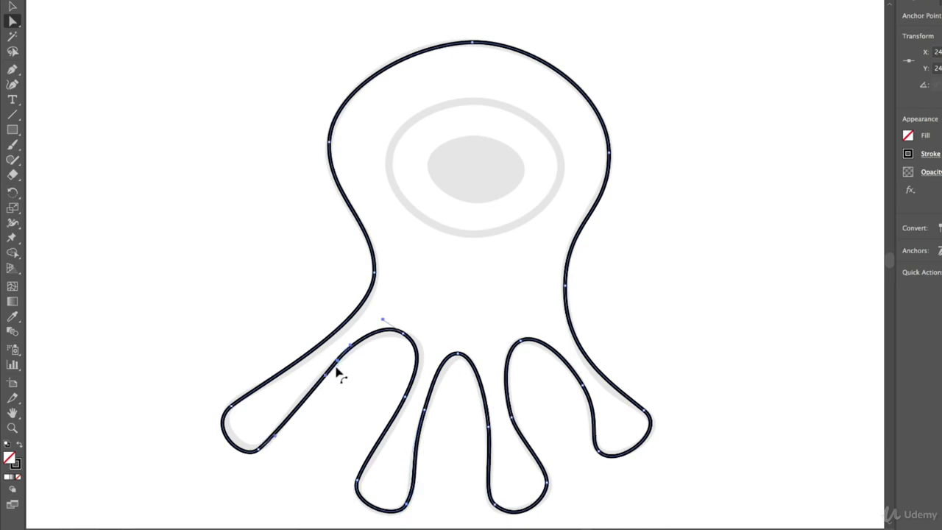
drag(259, 449, 264, 444)
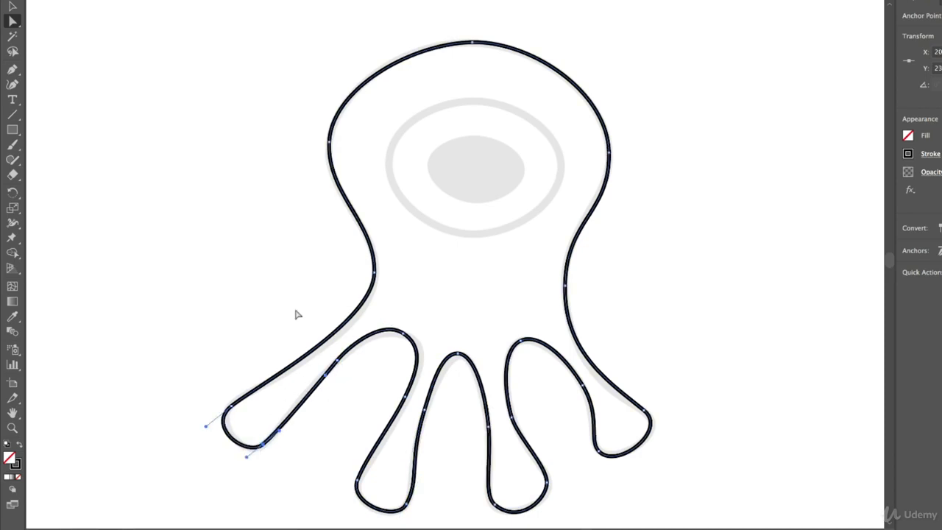
click(375, 272)
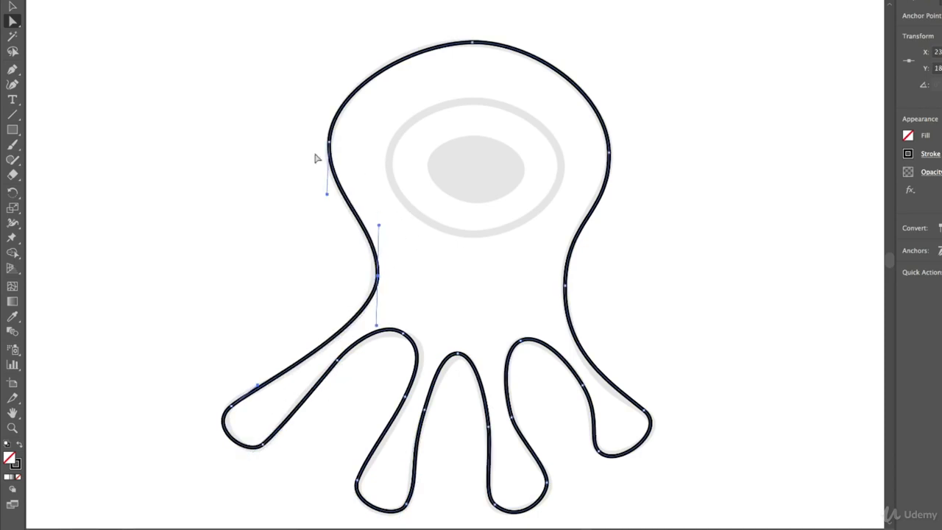
drag(329, 145, 331, 148)
Lengthen both handles of the head's top anchor, shift it slightly left, and shorten the upper handle on the head's right side
click(471, 43)
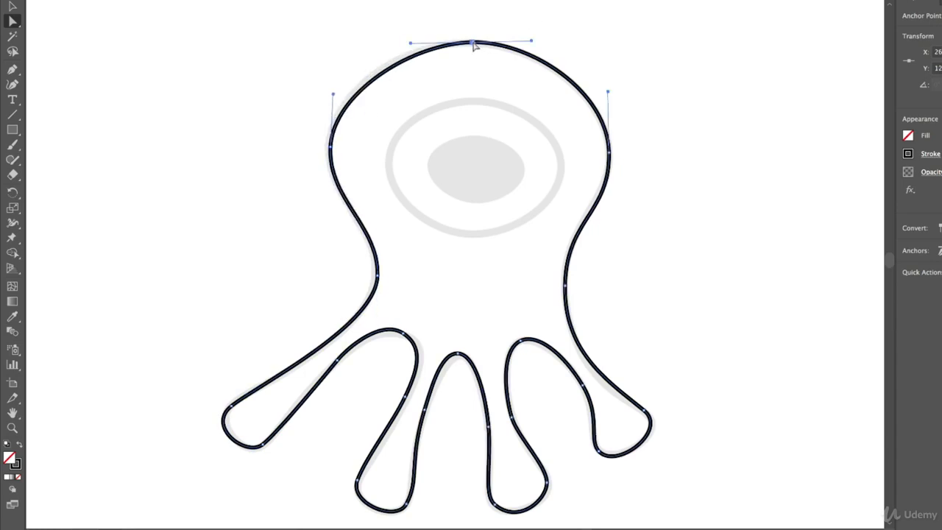
drag(533, 45, 556, 45)
drag(410, 42, 395, 42)
drag(473, 43, 469, 45)
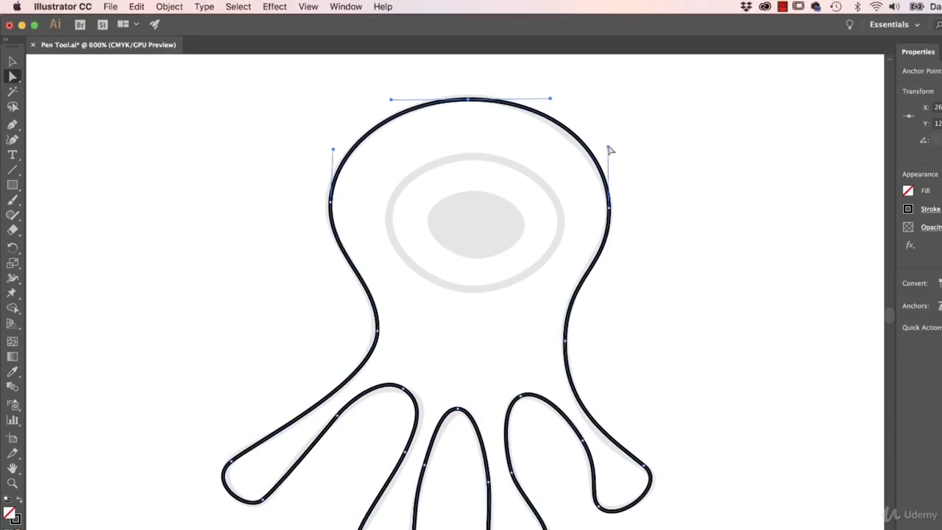
drag(610, 150, 611, 155)
Check the Smart Guides setting, deselect the alien outline and activate the Pen tool
click(308, 7)
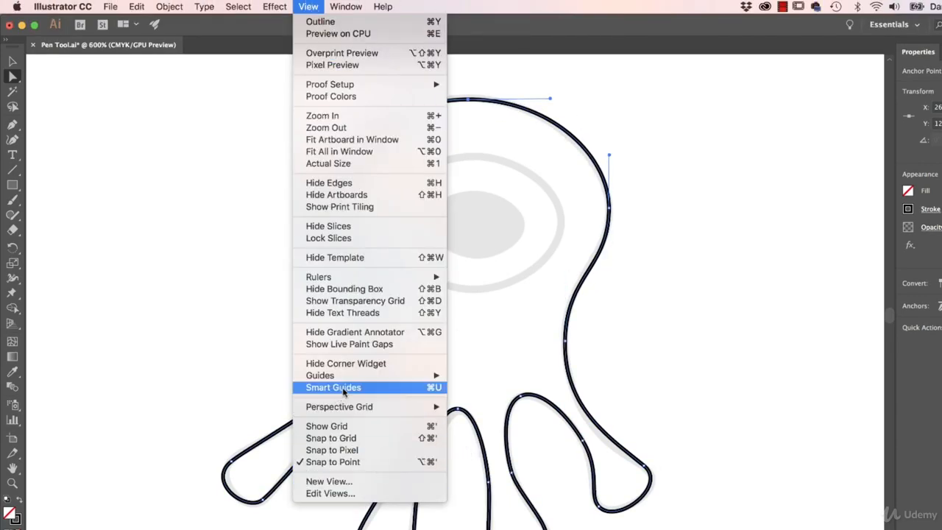
click(155, 217)
click(638, 287)
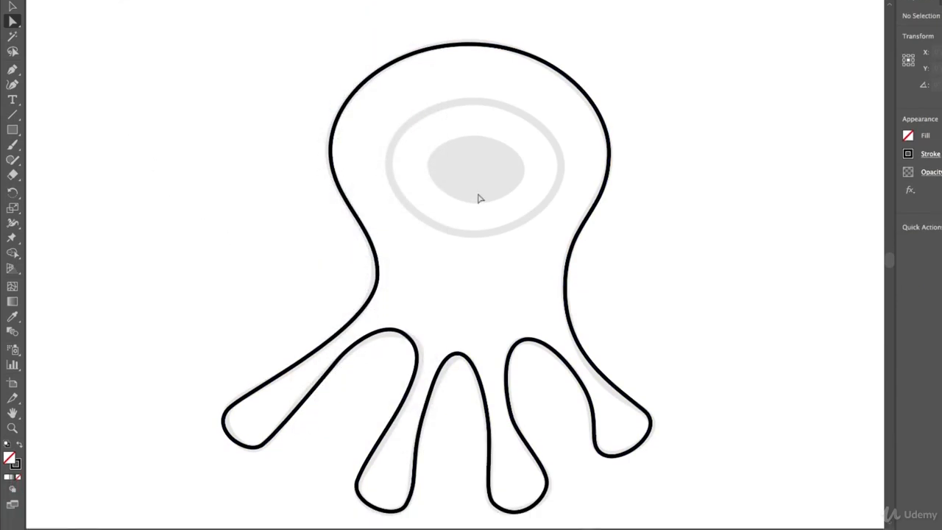
click(12, 69)
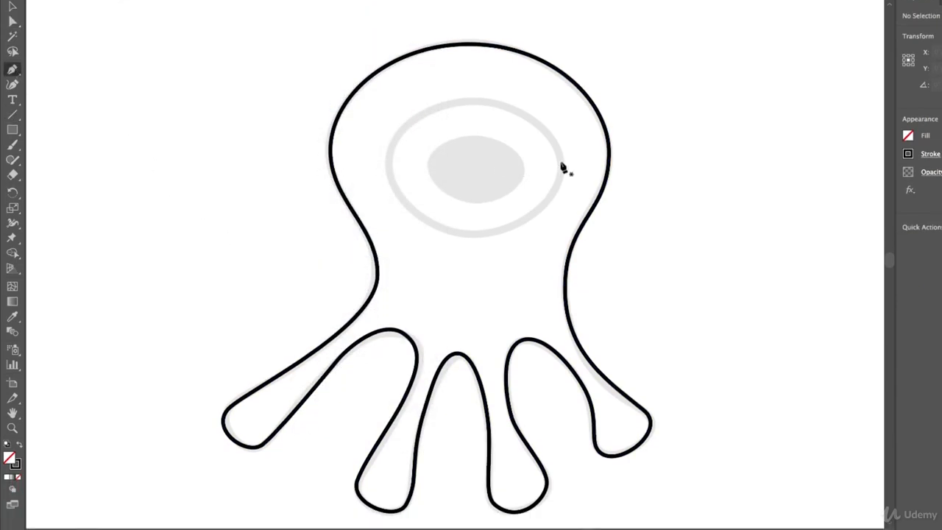
drag(559, 161, 561, 182)
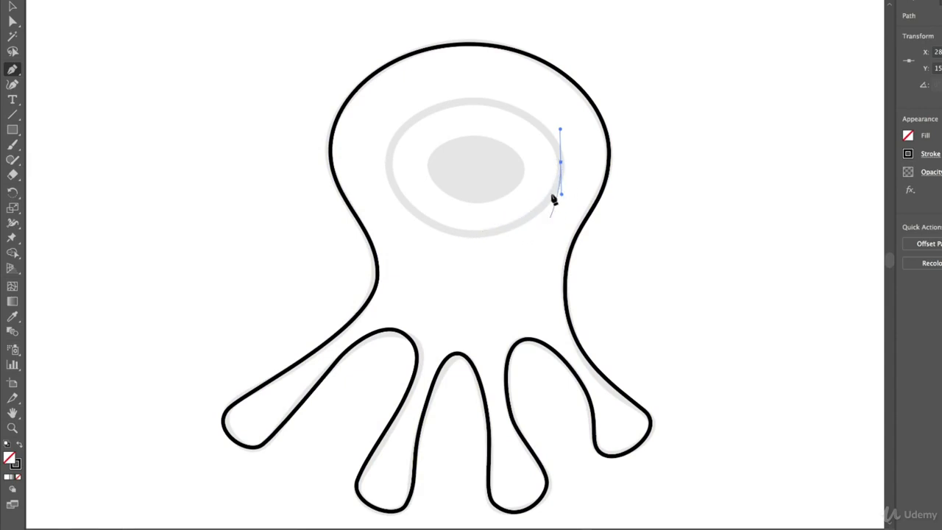
key(super+z)
drag(559, 147, 559, 125)
key(super+z)
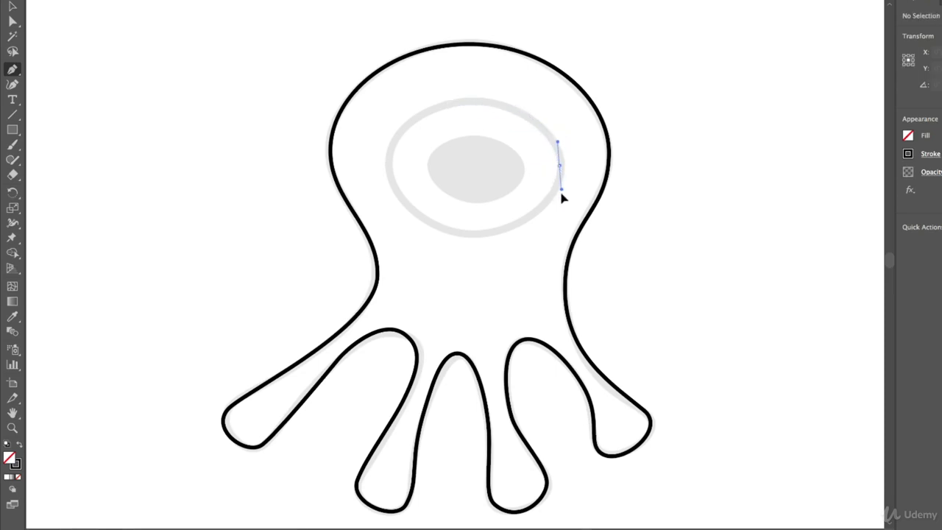
Trace the outer eye ellipse with a closed Pen tool path of four smooth anchors at its right, bottom, left and top extremes
drag(562, 197, 560, 203)
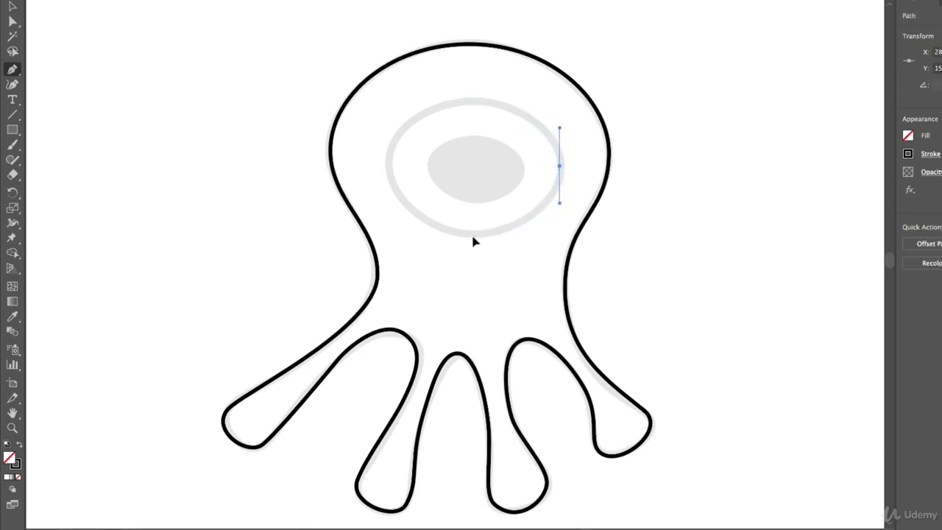
drag(473, 235, 421, 237)
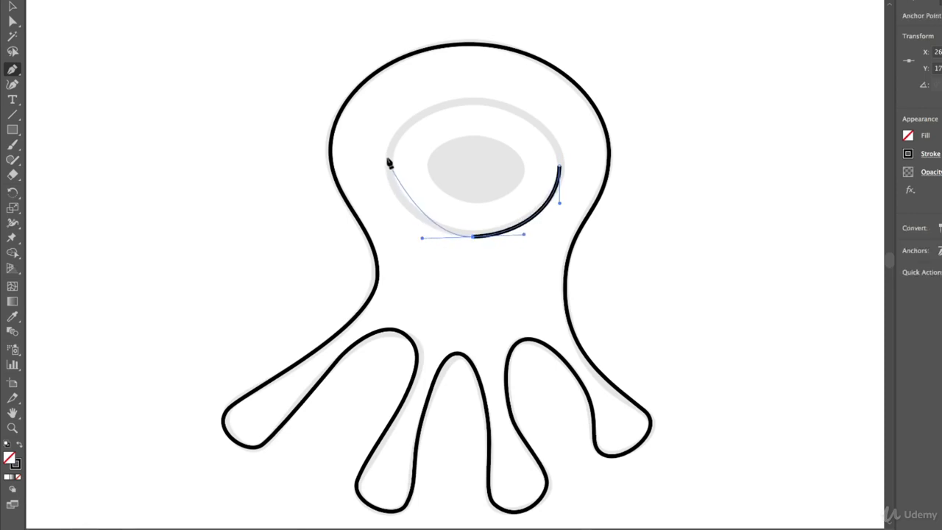
drag(387, 156, 388, 104)
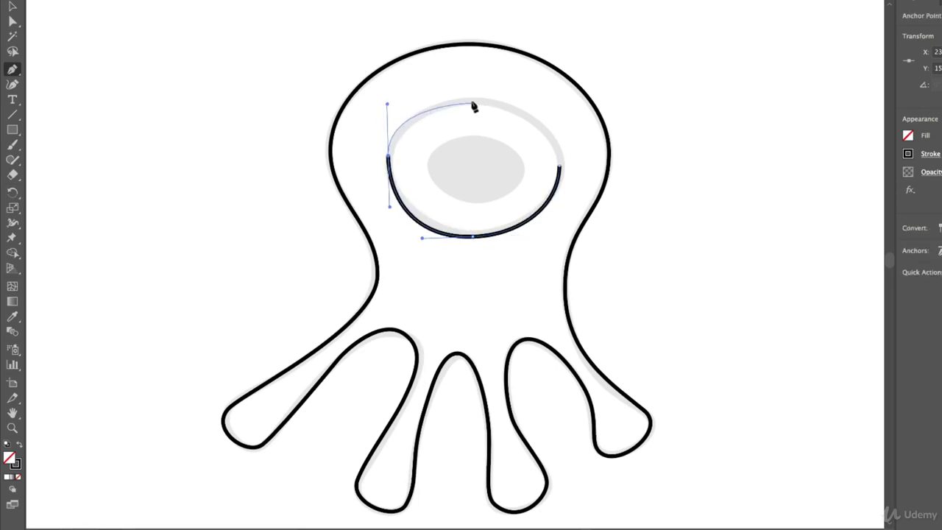
drag(471, 99, 502, 101)
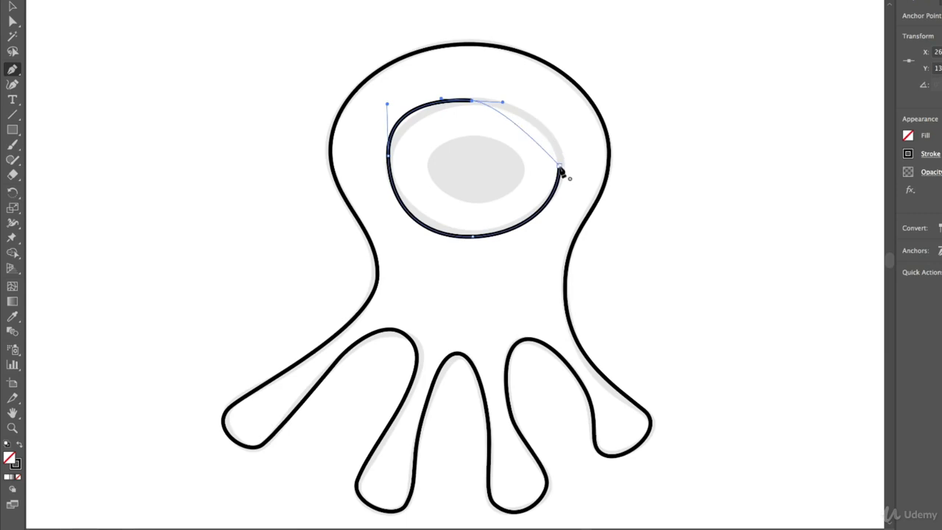
drag(560, 170, 560, 203)
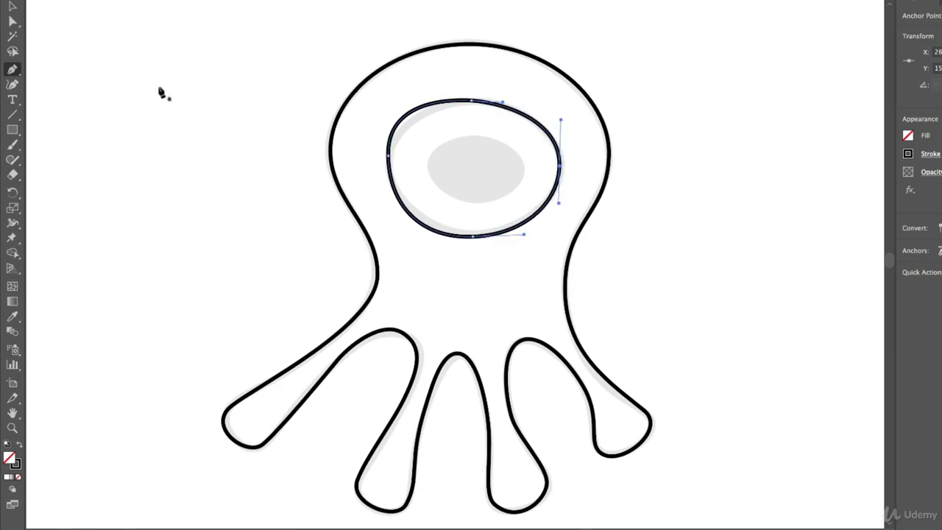
Move the eye outline's left and bottom anchors onto the template and adjust the handles along its left half to match the curve
click(13, 21)
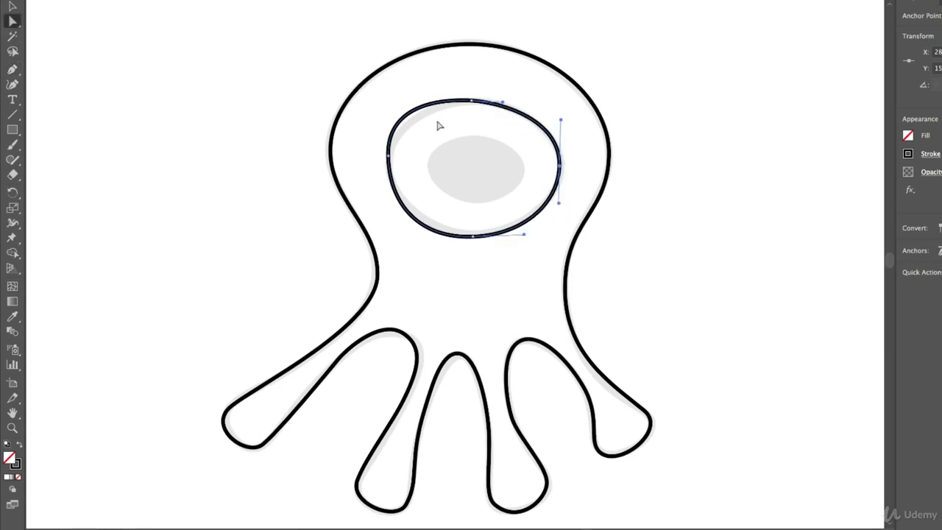
click(388, 157)
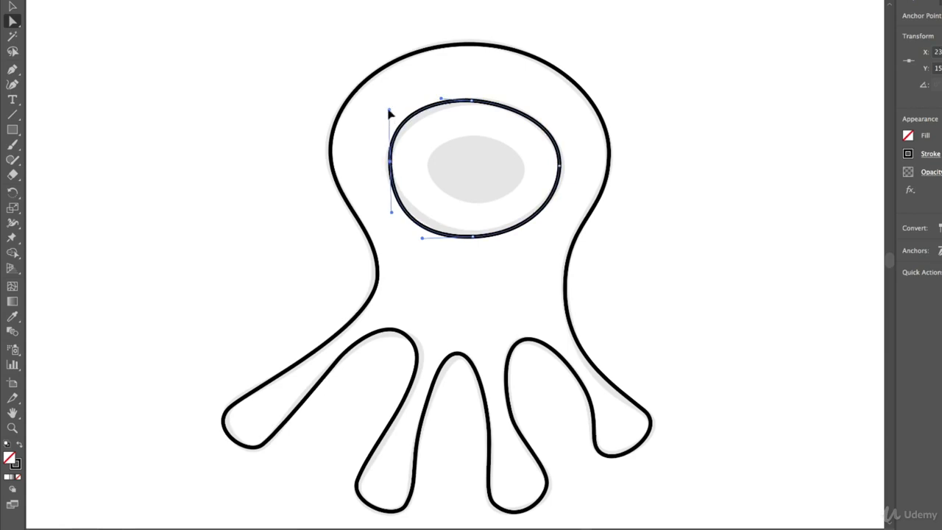
drag(390, 111, 393, 120)
drag(388, 211, 388, 198)
drag(423, 239, 430, 234)
click(472, 236)
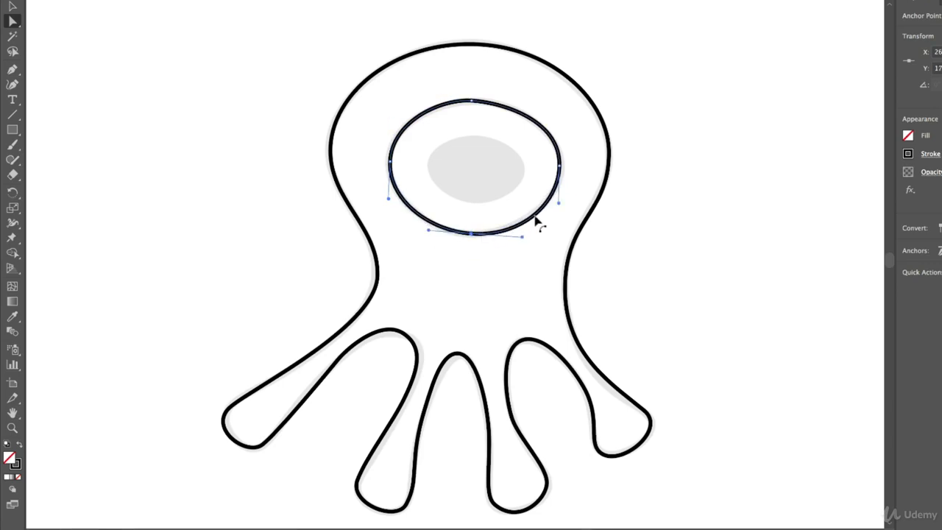
Reposition the eye outline's right and top anchors, lengthen the top anchor's handles and shorten the right anchor's upper handle
drag(560, 168, 564, 167)
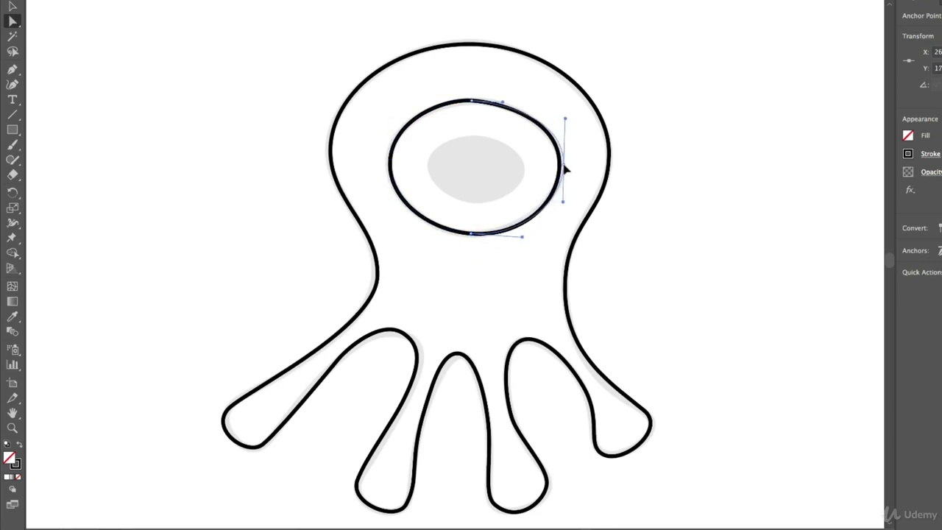
click(474, 102)
mouse_move(507, 106)
mouse_down()
mouse_move(522, 101)
mouse_move(513, 104)
mouse_up()
drag(445, 103, 433, 101)
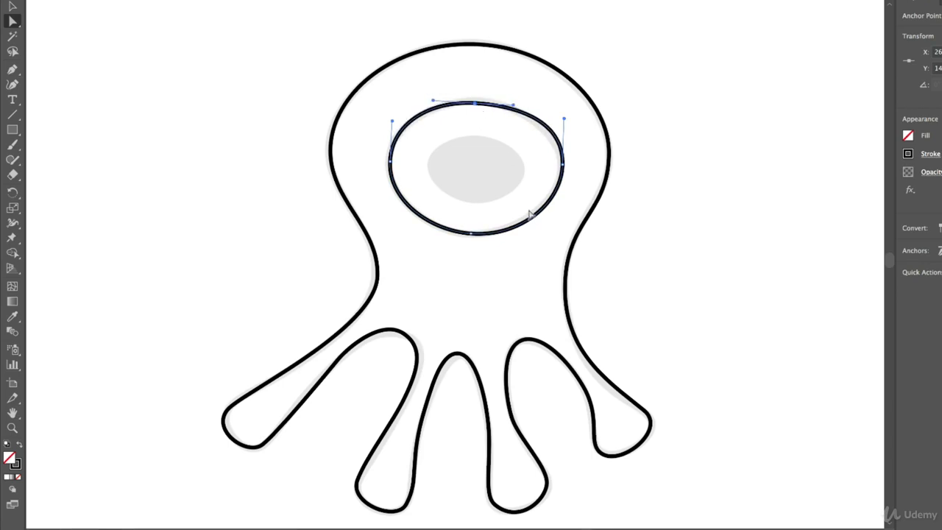
drag(563, 117, 563, 129)
drag(565, 164, 560, 163)
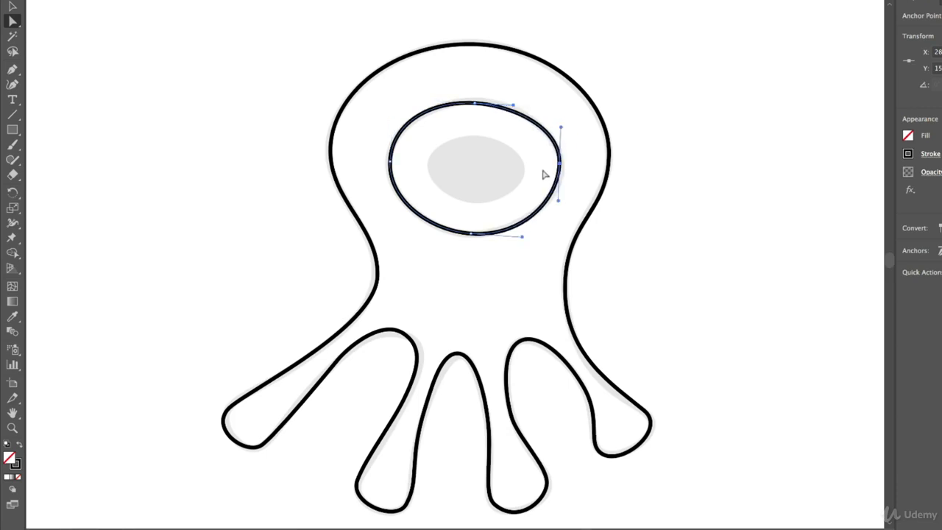
Copy and paste the eye outline, fit the duplicate over the template's pupil, and deselect it
click(13, 6)
click(443, 150)
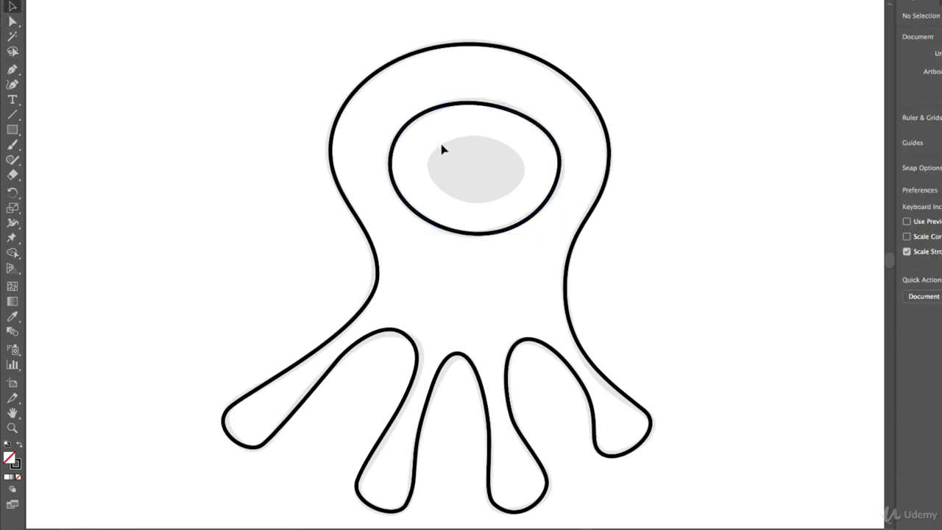
click(547, 138)
key(ctrl+c)
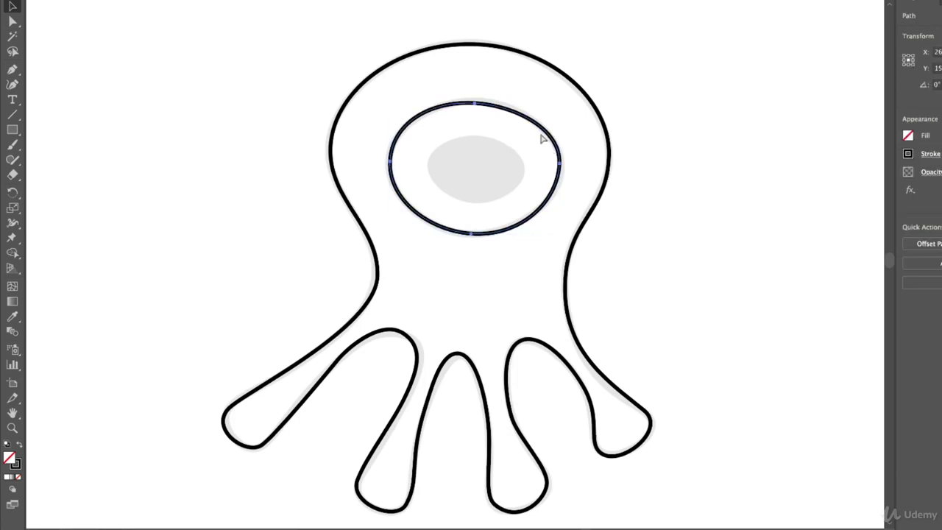
key(ctrl+v)
drag(540, 198, 467, 254)
drag(528, 171, 521, 188)
click(717, 185)
Trace the crown template's left side, base and right side with straight Pen tool segments
drag(692, 213, 361, 170)
drag(688, 304, 273, 260)
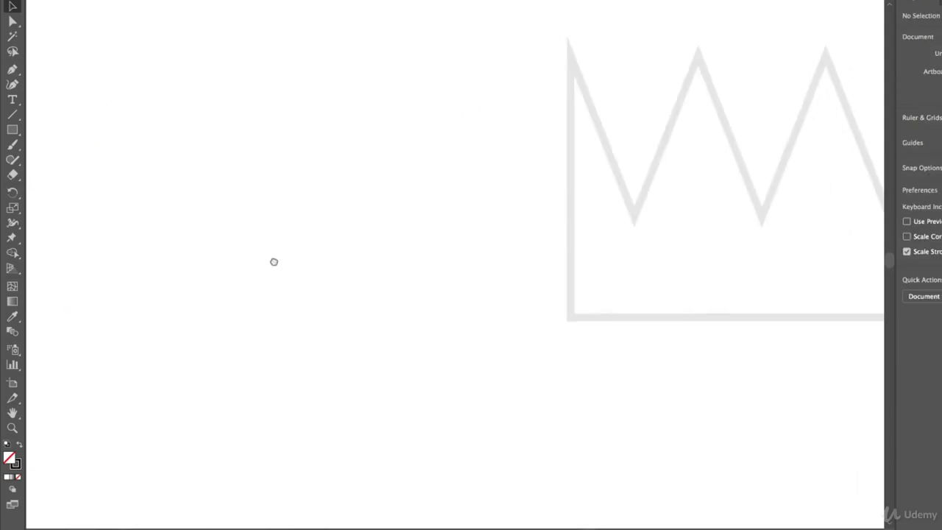
drag(639, 241, 258, 309)
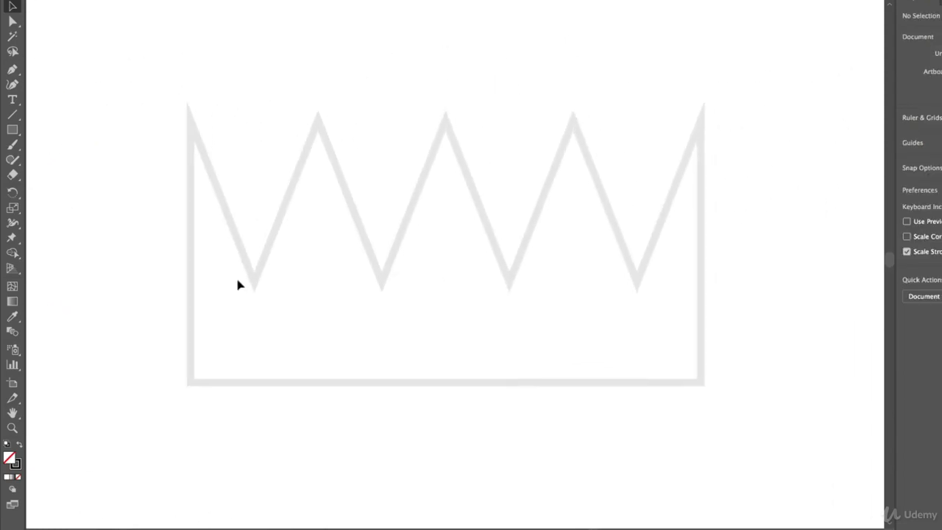
click(13, 70)
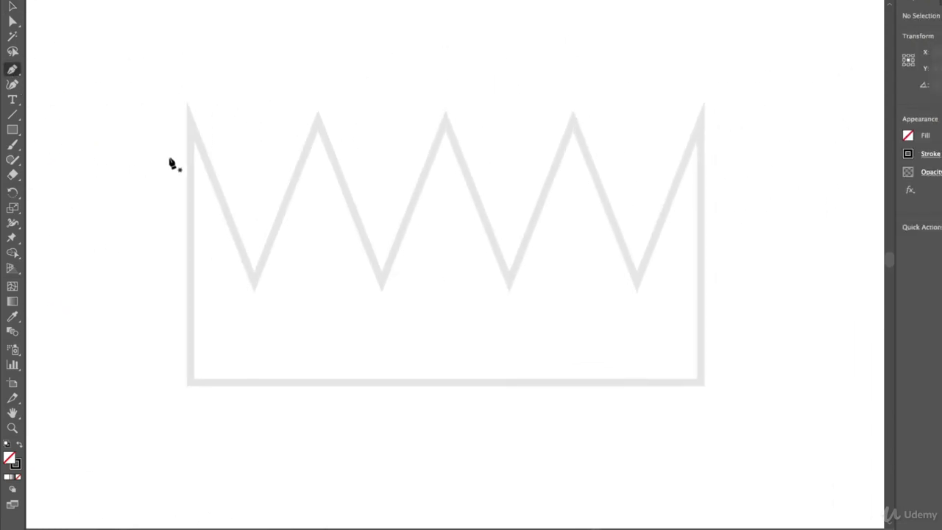
click(190, 381)
click(700, 381)
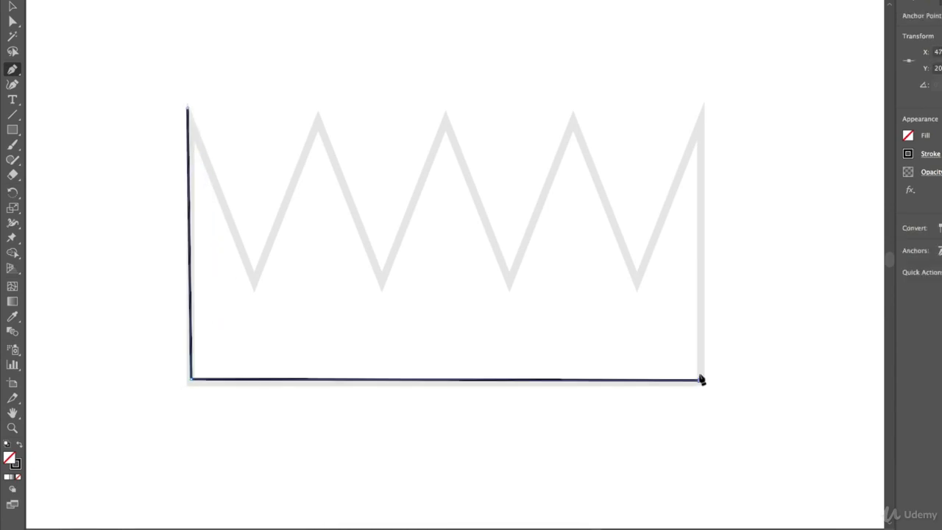
click(705, 108)
Trace the crown's zigzag points from right to left with straight segments and close the path at the upper left tip
click(637, 285)
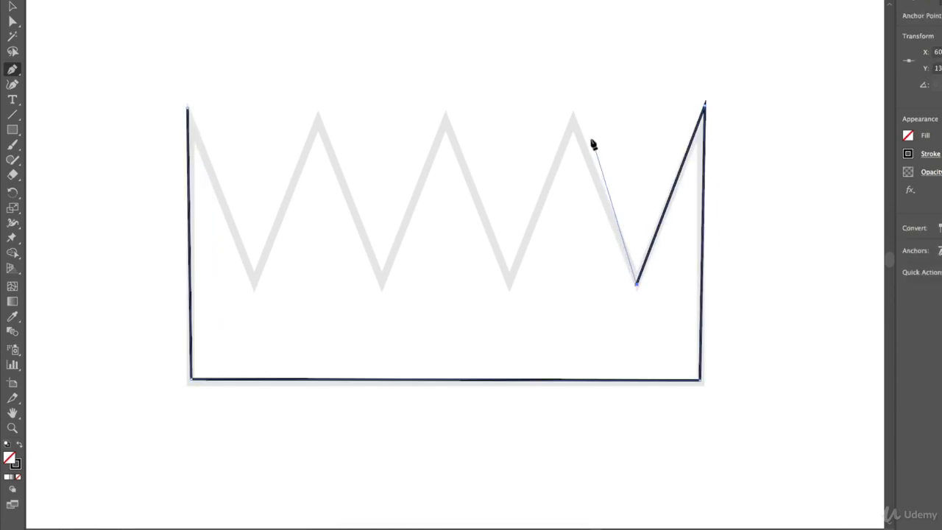
click(572, 116)
click(505, 281)
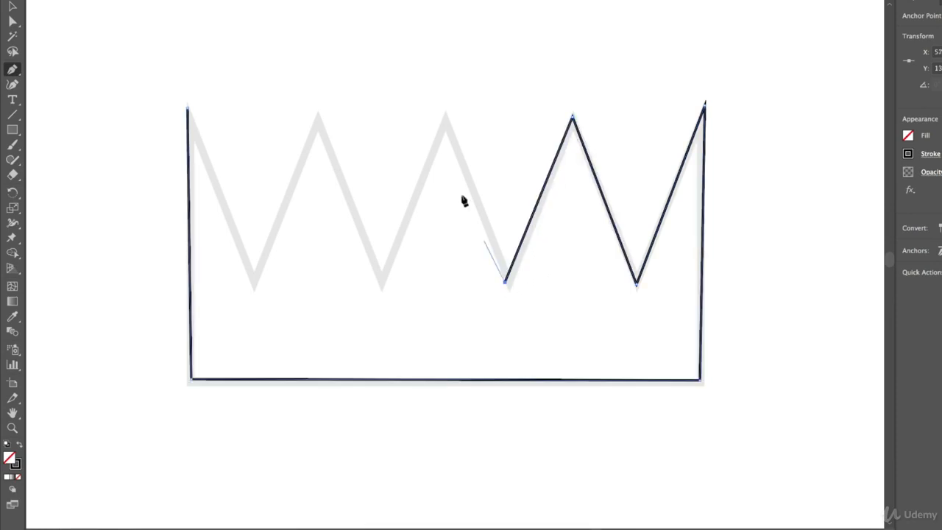
click(445, 116)
click(381, 281)
click(318, 117)
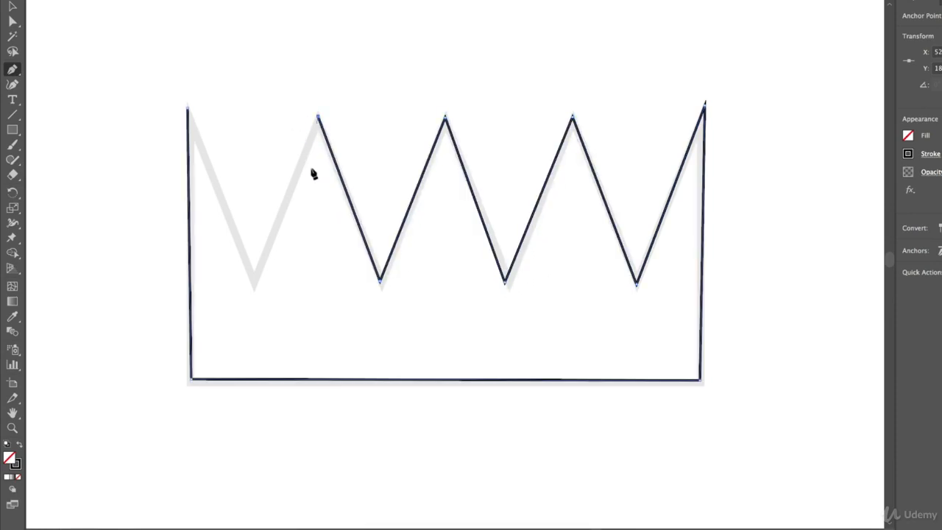
click(252, 280)
click(188, 108)
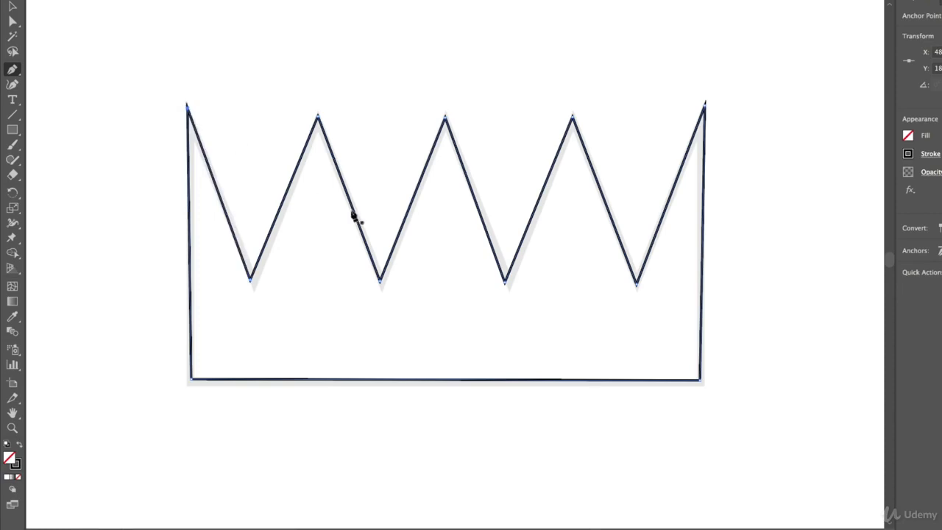
Begin tracing the ninja template at its lower right corner, following the curved body edge up to the right arm with the Pen tool
key(space)
drag(679, 183, 185, 191)
drag(402, 309, 763, 4)
drag(496, 288, 458, 303)
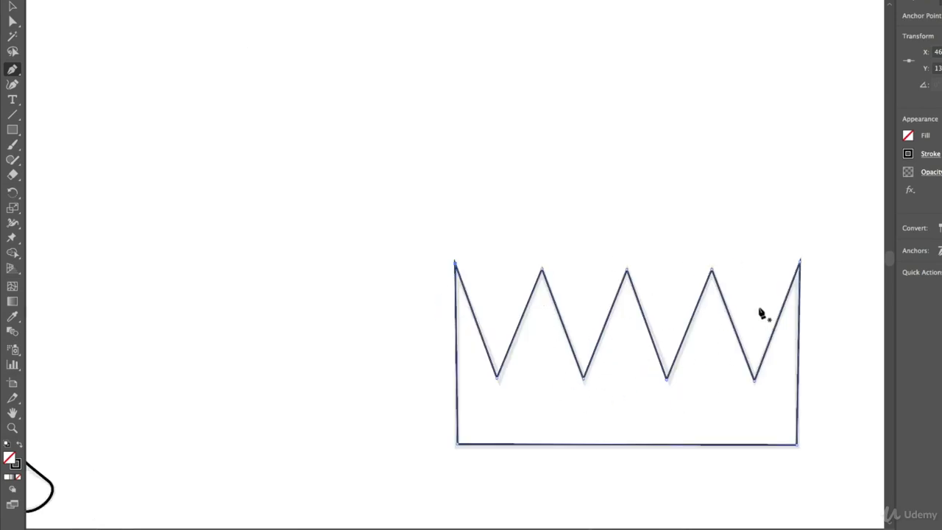
drag(595, 388, 690, 273)
drag(412, 426, 600, 279)
mouse_move(310, 470)
mouse_down()
mouse_move(503, 254)
mouse_move(504, 239)
mouse_up()
mouse_move(471, 314)
mouse_down()
mouse_move(444, 157)
mouse_move(483, 152)
mouse_up()
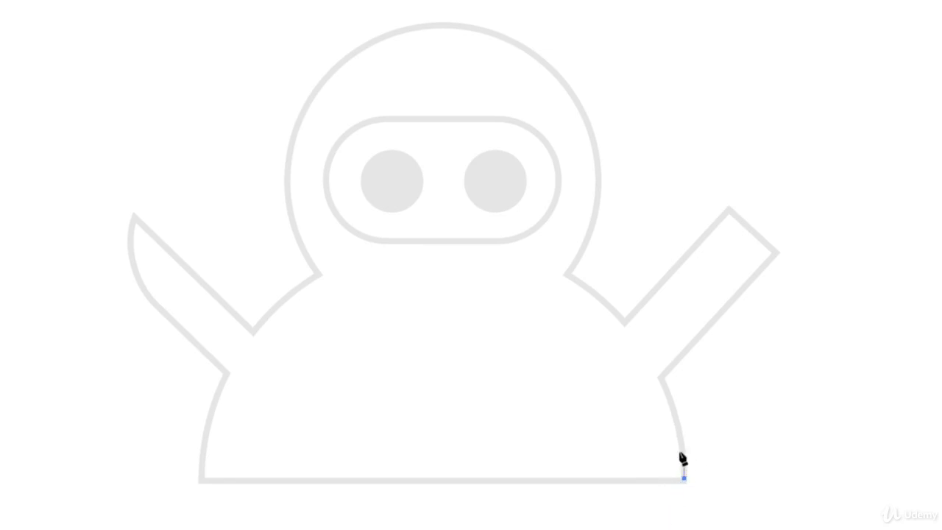
drag(682, 457, 682, 437)
mouse_move(672, 406)
mouse_down()
mouse_move(668, 398)
mouse_move(674, 410)
mouse_move(692, 395)
mouse_move(634, 405)
mouse_move(654, 399)
mouse_move(729, 448)
mouse_move(657, 395)
mouse_move(662, 380)
mouse_move(667, 393)
mouse_up()
drag(661, 380, 635, 407)
Trace the ninja's right arm with straight segments and continue along the curved shoulder to the neck corner
click(774, 254)
click(731, 209)
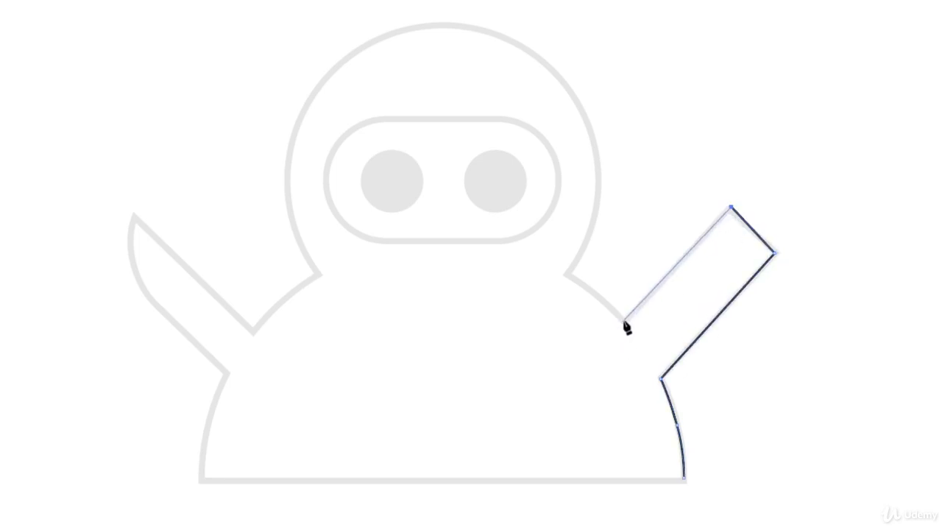
click(620, 317)
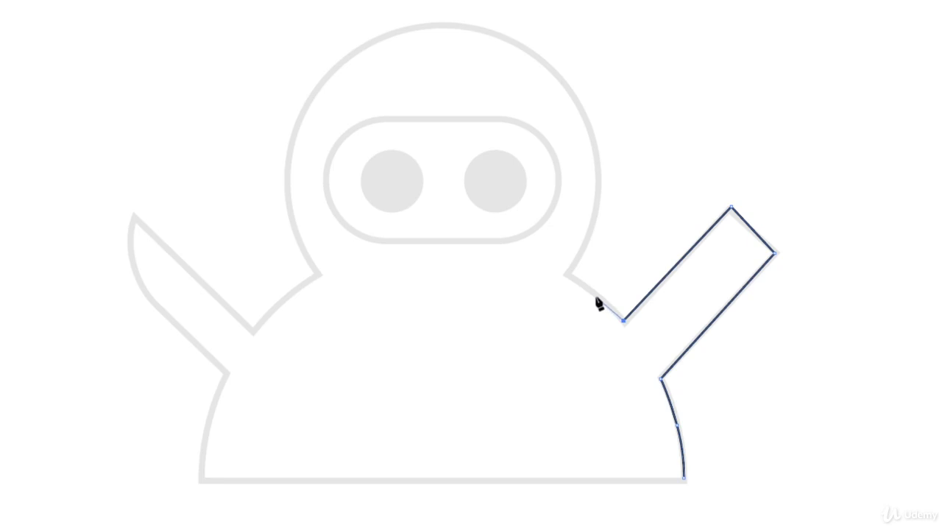
click(593, 290)
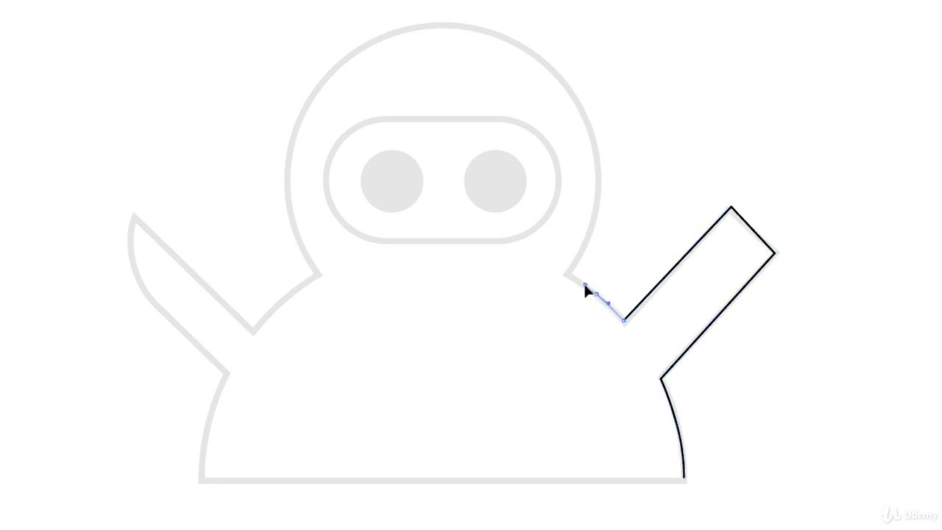
mouse_move(586, 291)
mouse_down()
mouse_move(593, 347)
mouse_move(571, 281)
mouse_up()
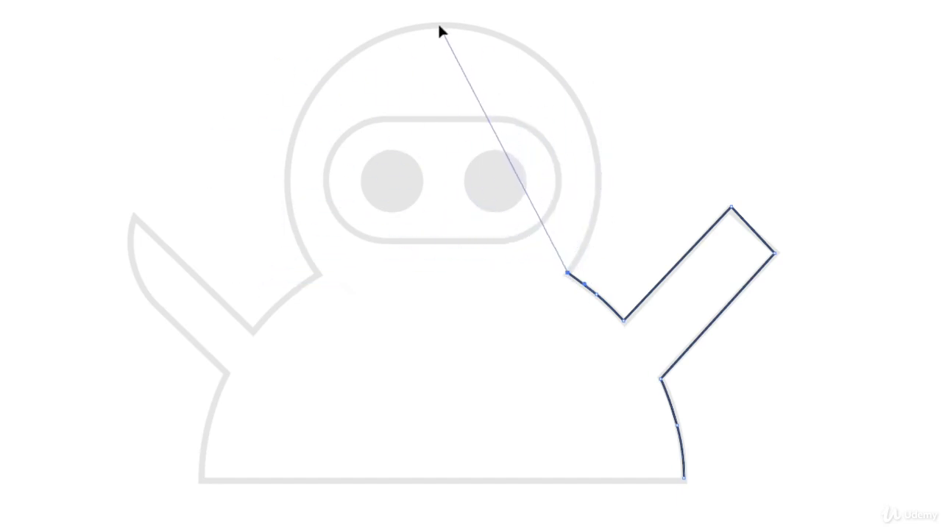
drag(438, 26, 171, 0)
drag(336, 0, 53, 0)
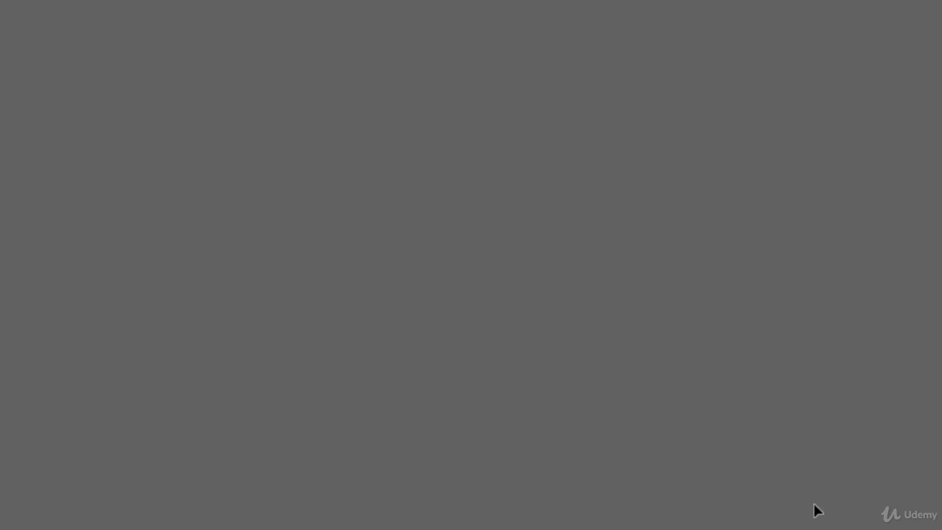
drag(814, 506, 709, 373)
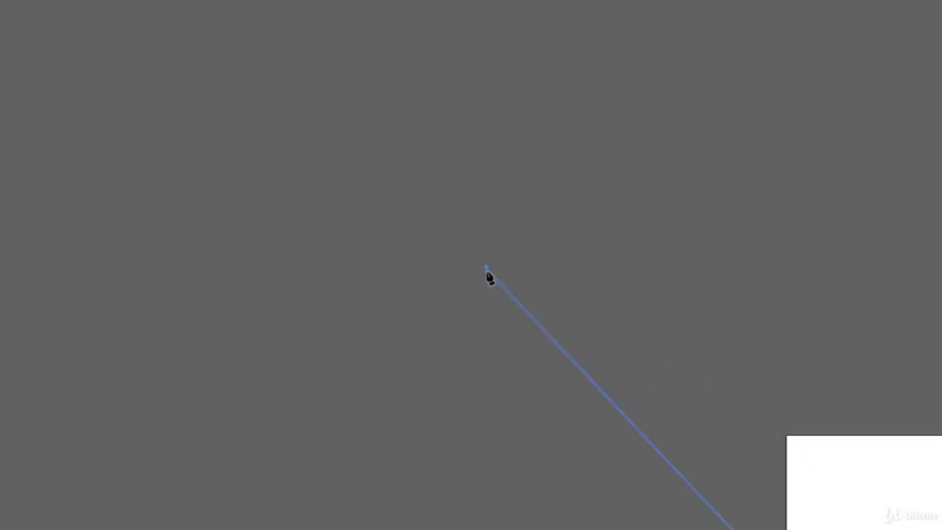
drag(479, 266, 469, 264)
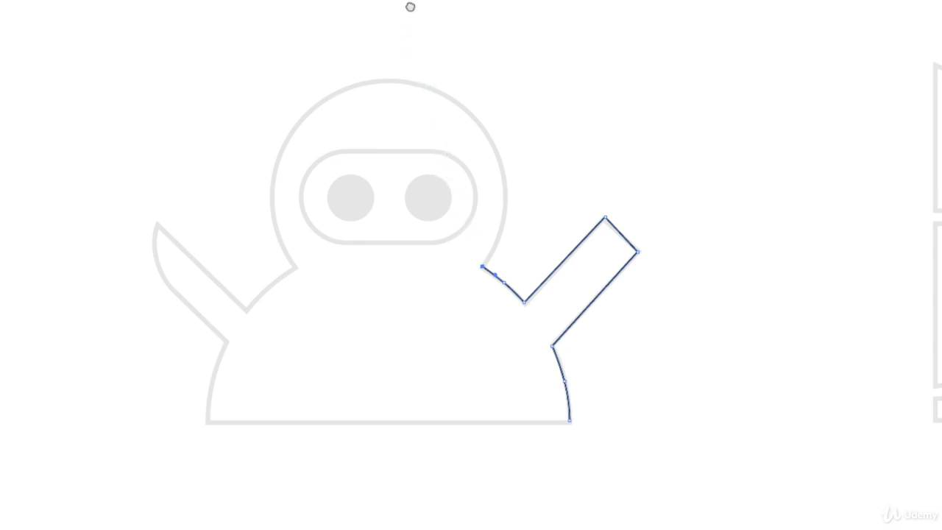
drag(410, 6, 501, 130)
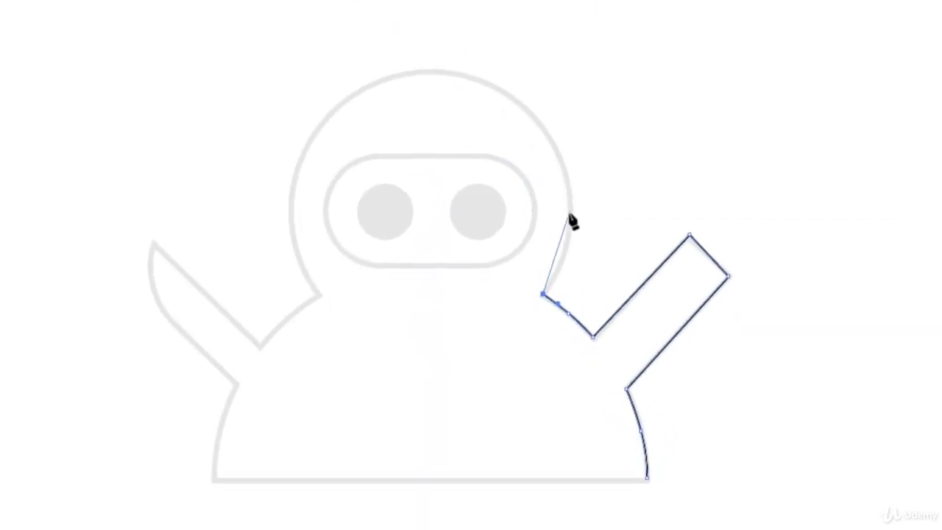
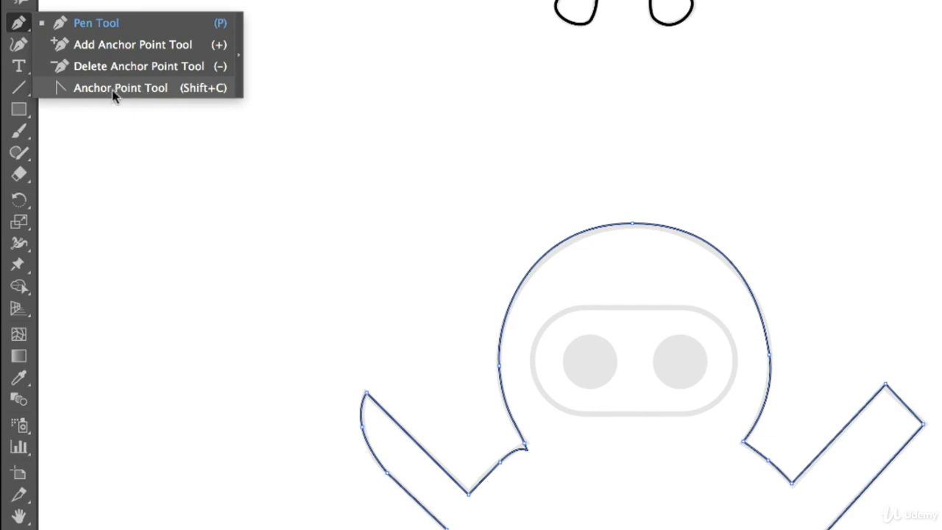
Convert the anchor at the ninja's left neck and shoulder junction with the Anchor Point tool
click(86, 88)
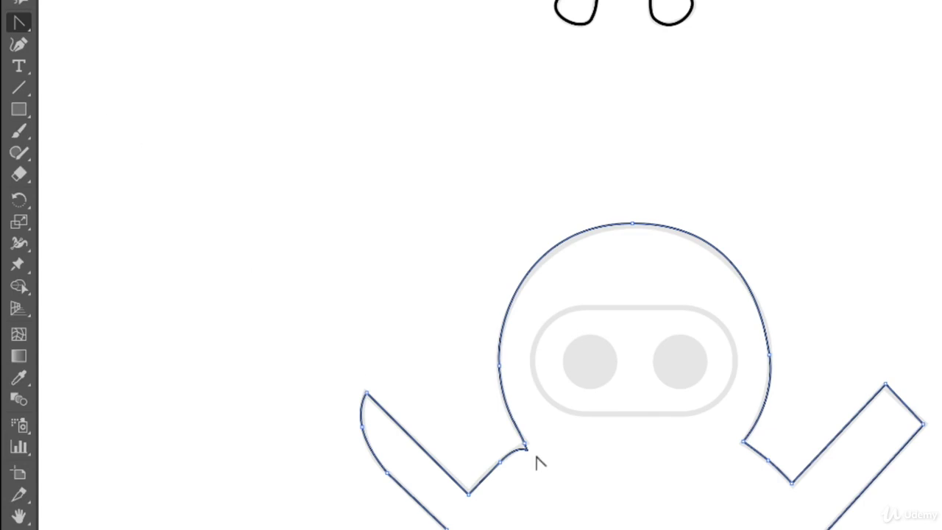
key(ctrl+plus)
key(ctrl+plus)
drag(390, 51, 731, 317)
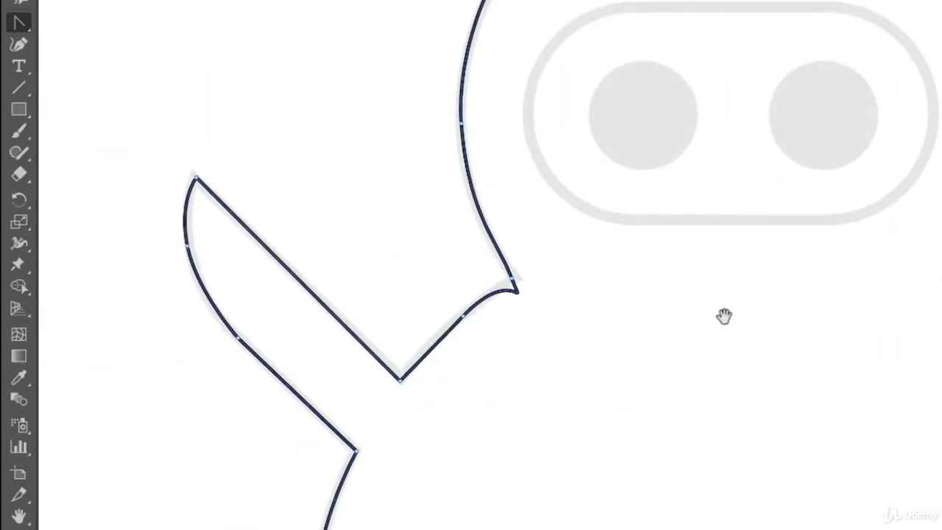
click(512, 278)
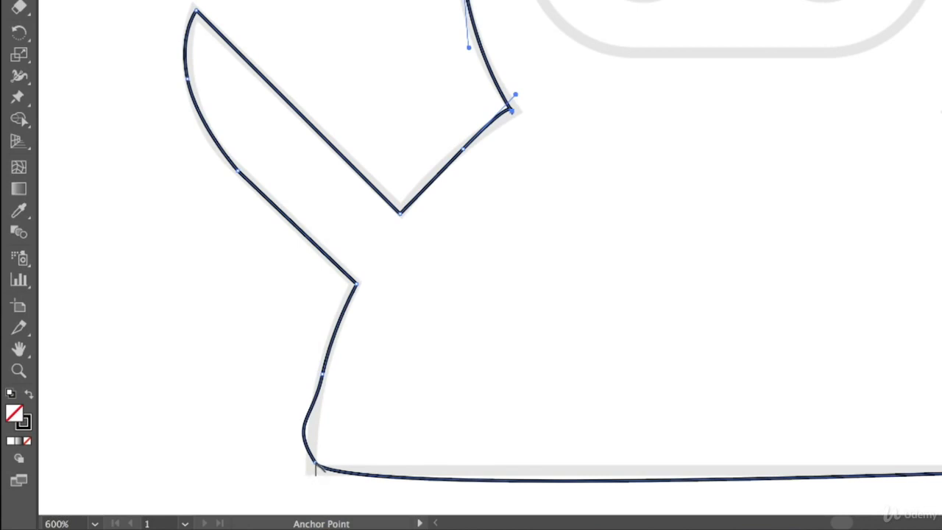
Convert the anchor at the ninja's bottom left edge to a sharp corner with the Anchor Point tool
scroll(426, 330, down, 3)
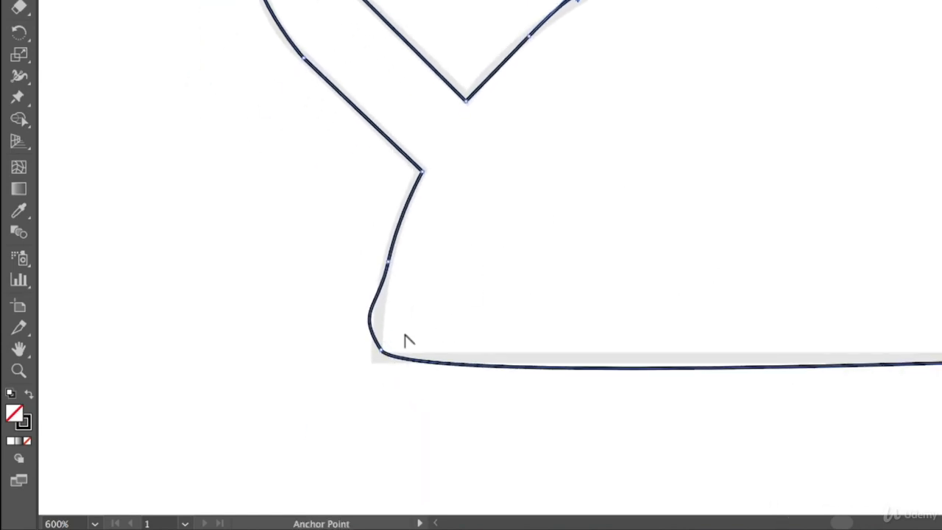
click(381, 352)
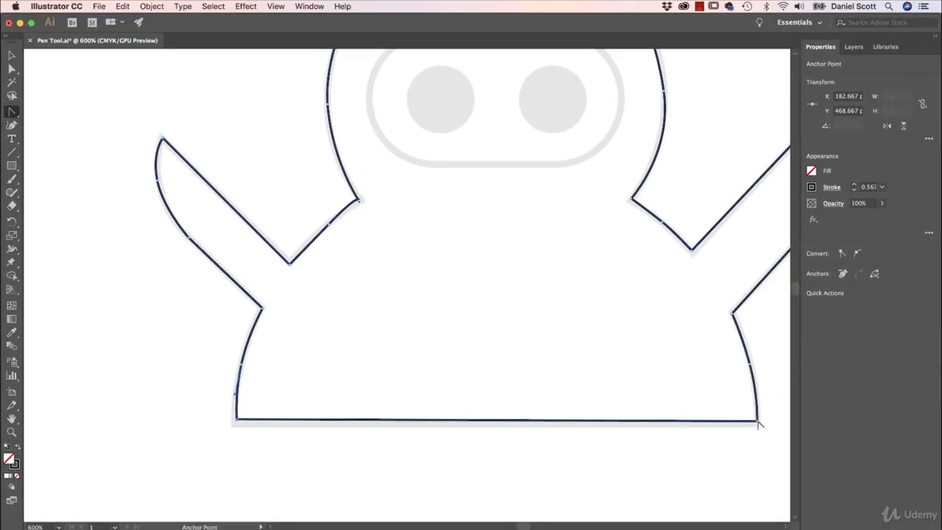
Try pulling curve handles out of the ninja's bottom right anchor and turn it back into a corner
drag(759, 424, 699, 379)
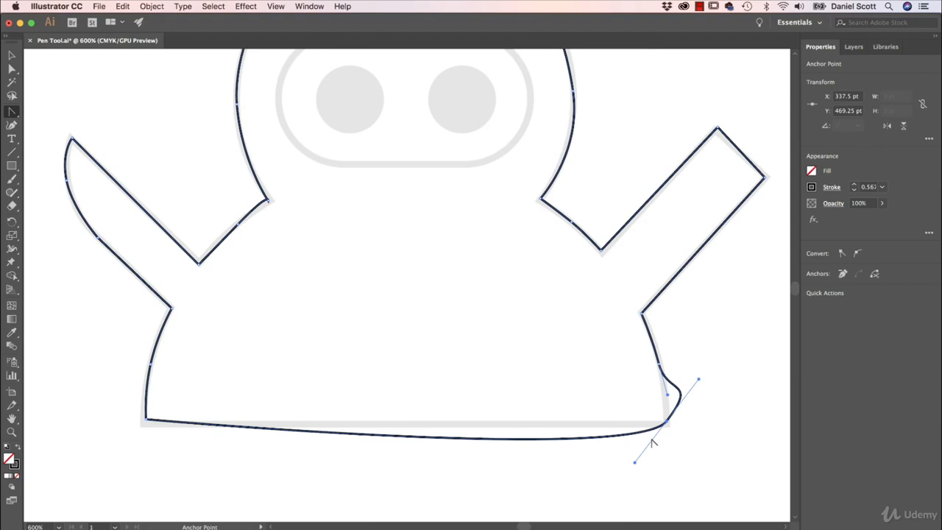
key(super+z)
key(super+shift+z)
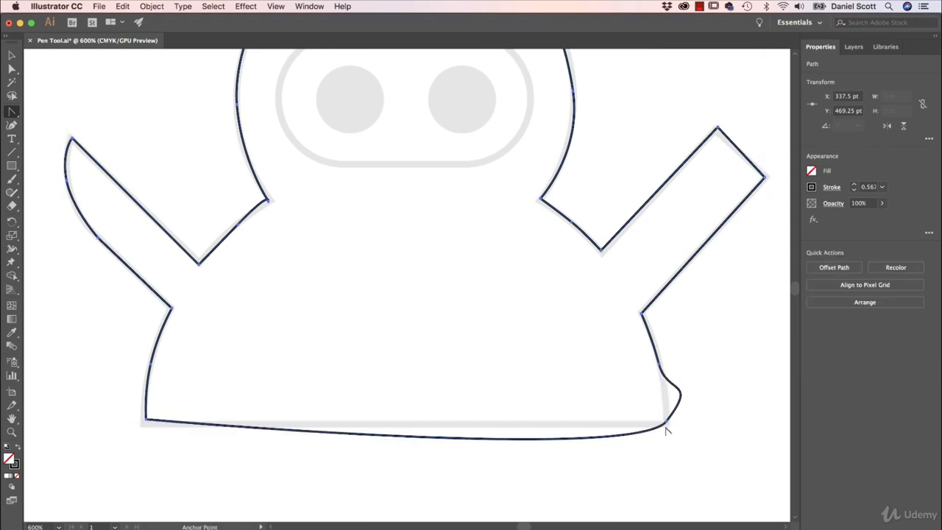
click(667, 422)
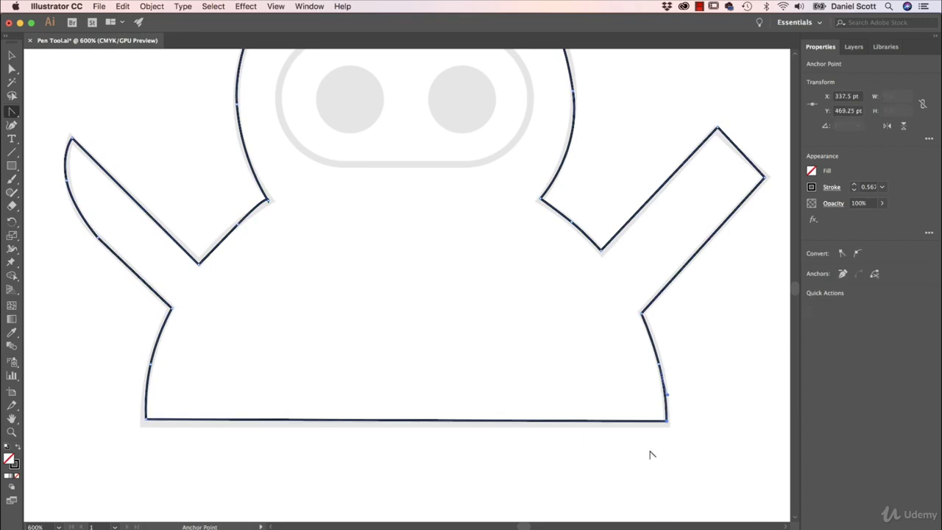
drag(668, 422, 697, 381)
key(super+z)
Tilt the direction handles of the middle anchor on the ninja's left shoulder curve to a flatter angle with Direct Selection
scroll(420, 261, up, 5)
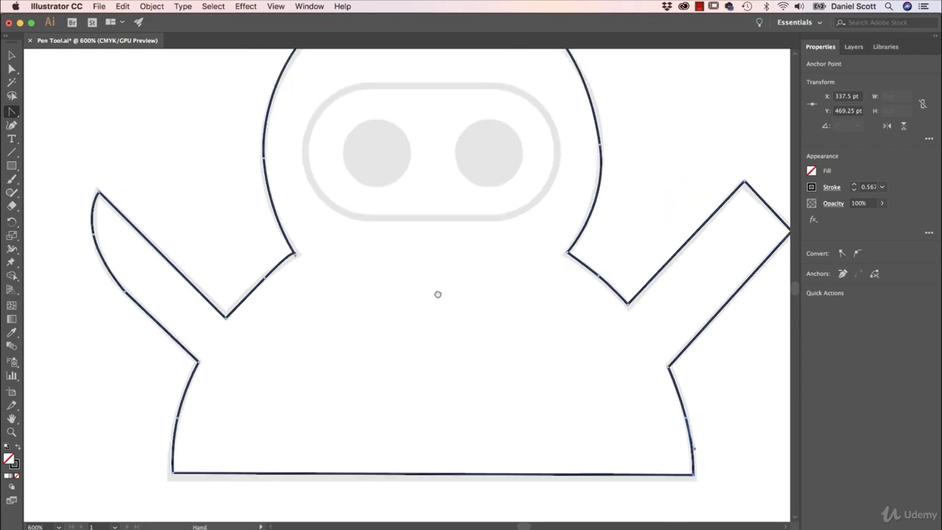
scroll(420, 261, left, 3)
click(12, 69)
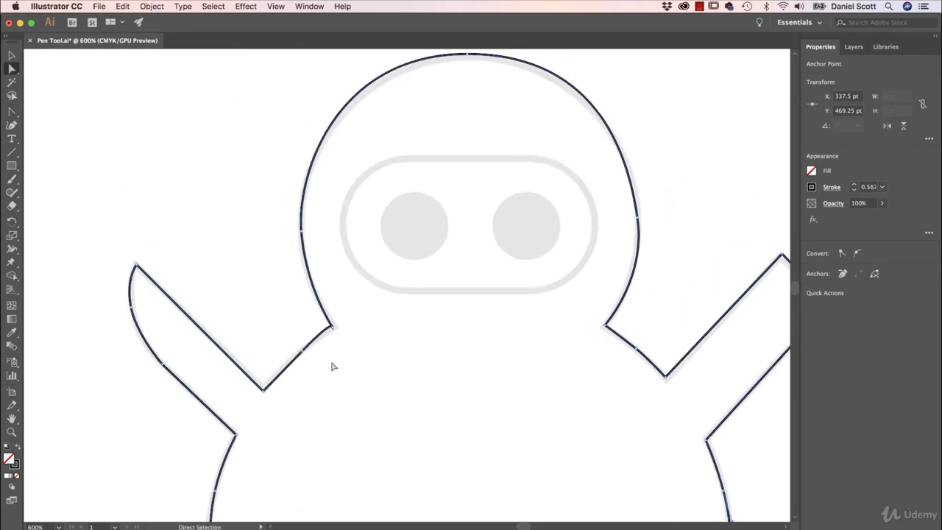
click(303, 354)
key(super+equal)
key(super+equal)
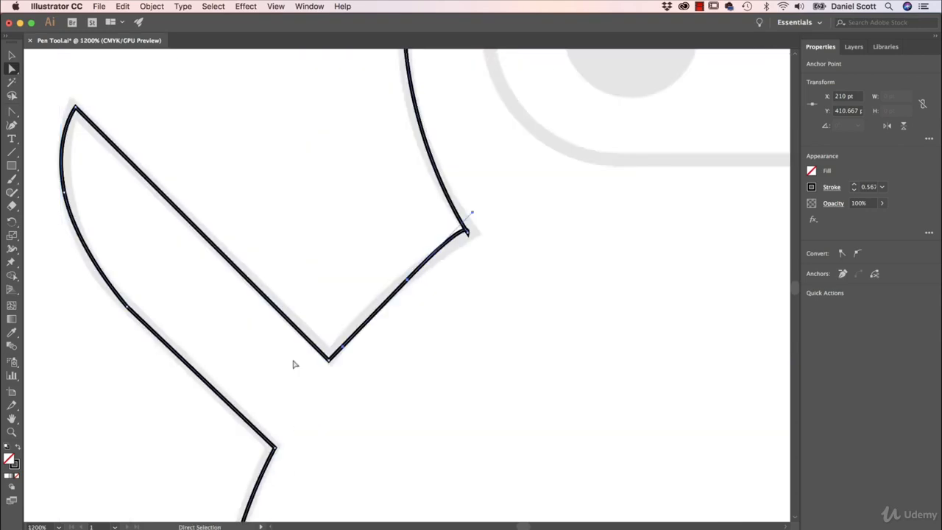
mouse_move(405, 281)
mouse_down()
mouse_move(358, 231)
mouse_move(406, 280)
mouse_up()
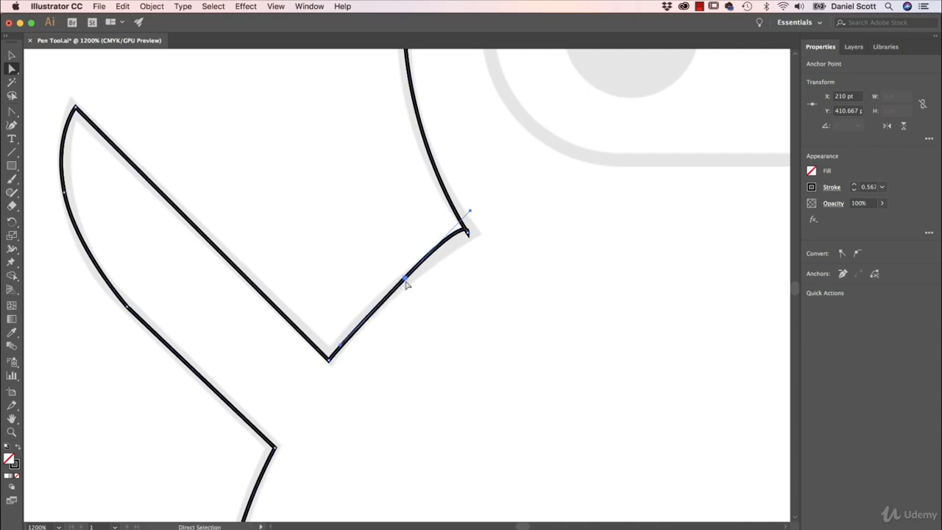
drag(341, 348, 321, 332)
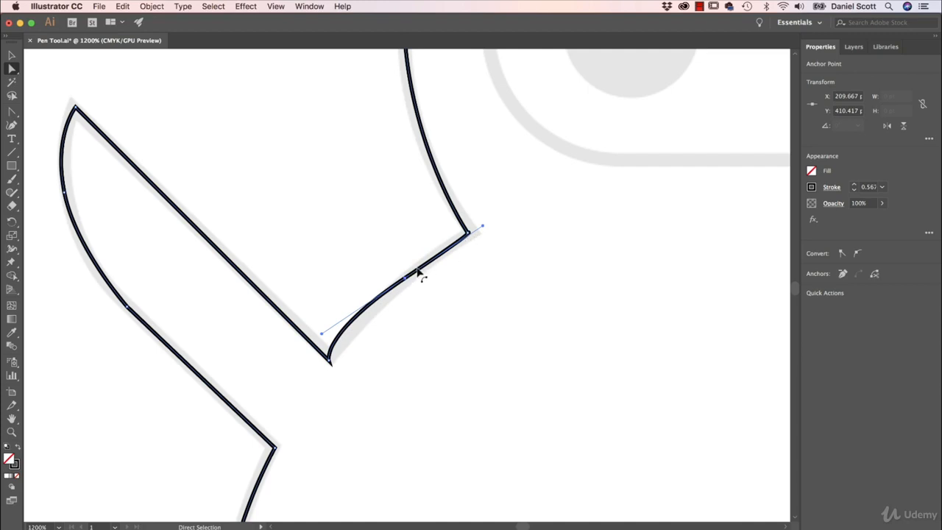
Shorten both handles of the left shoulder's middle anchor and shift the anchor slightly to fit the template curve
drag(482, 228, 452, 237)
drag(404, 278, 399, 276)
drag(323, 345, 357, 316)
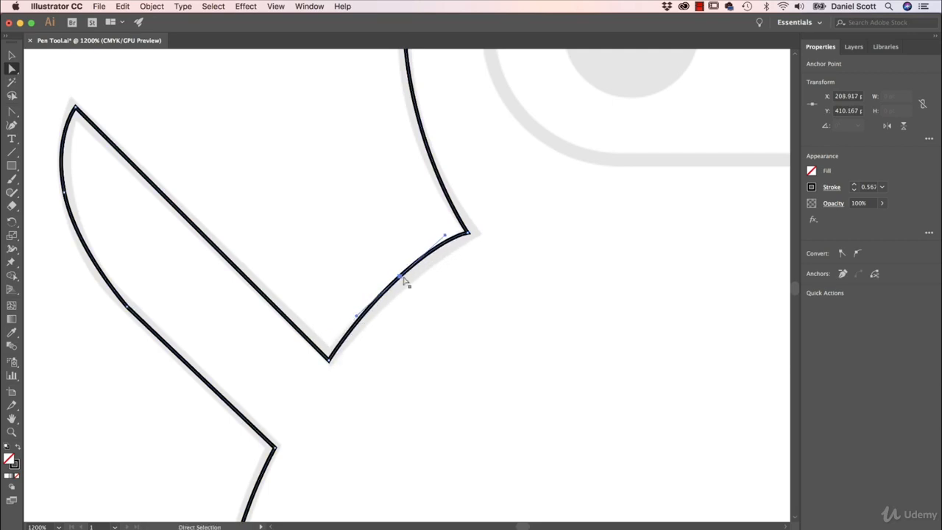
click(402, 281)
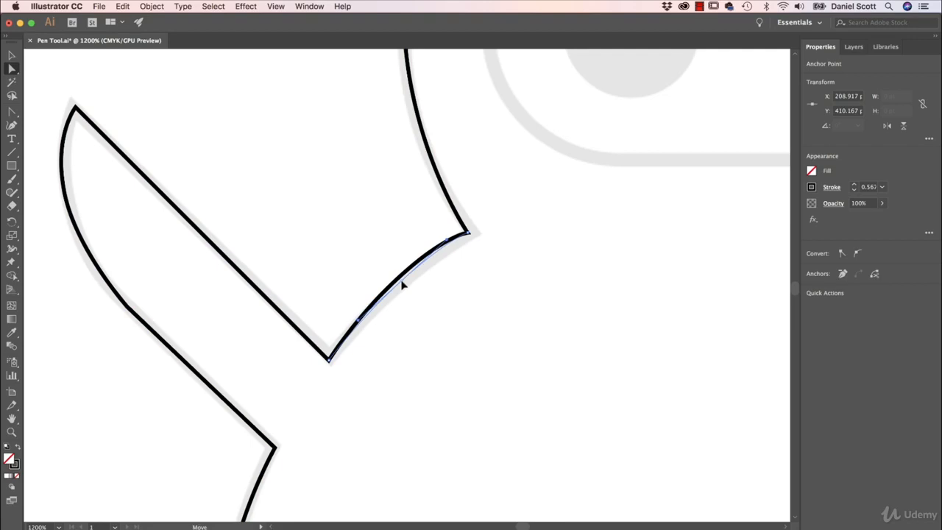
click(441, 246)
click(515, 242)
Inspect the direction handles of the anchor at the top of the ninja's head
drag(561, 173, 443, 369)
drag(475, 299, 353, 375)
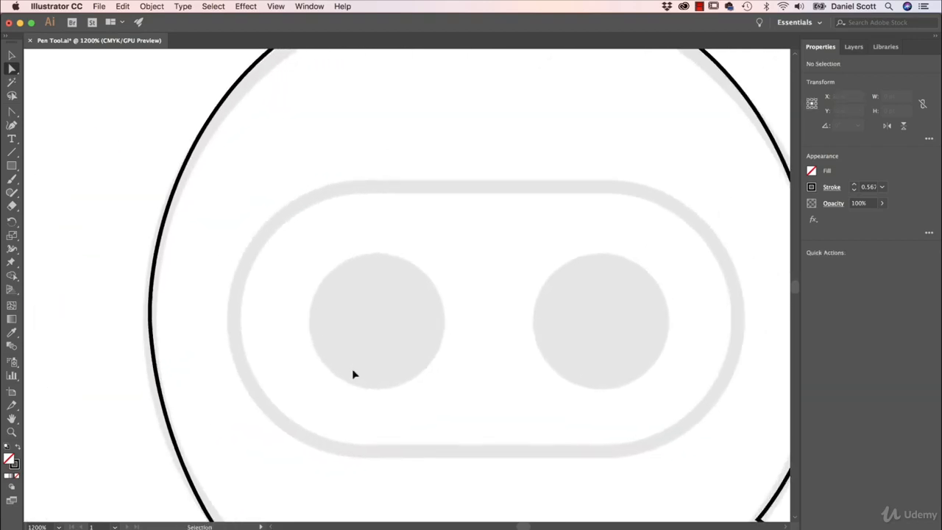
key(super+minus)
key(super+minus)
click(446, 135)
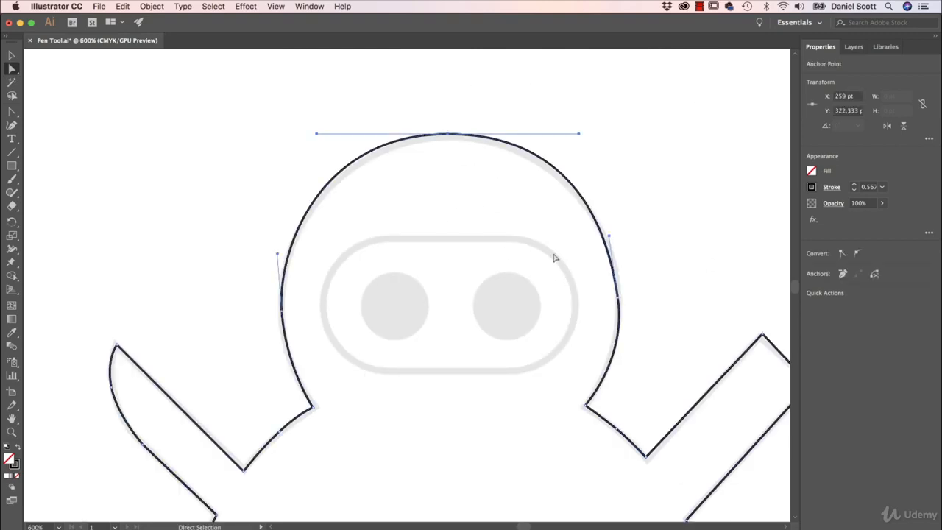
click(576, 301)
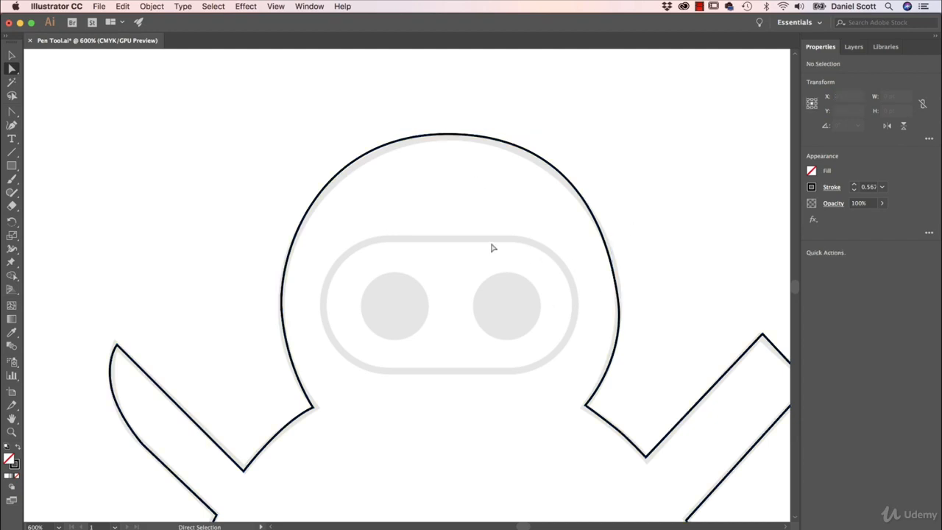
click(448, 134)
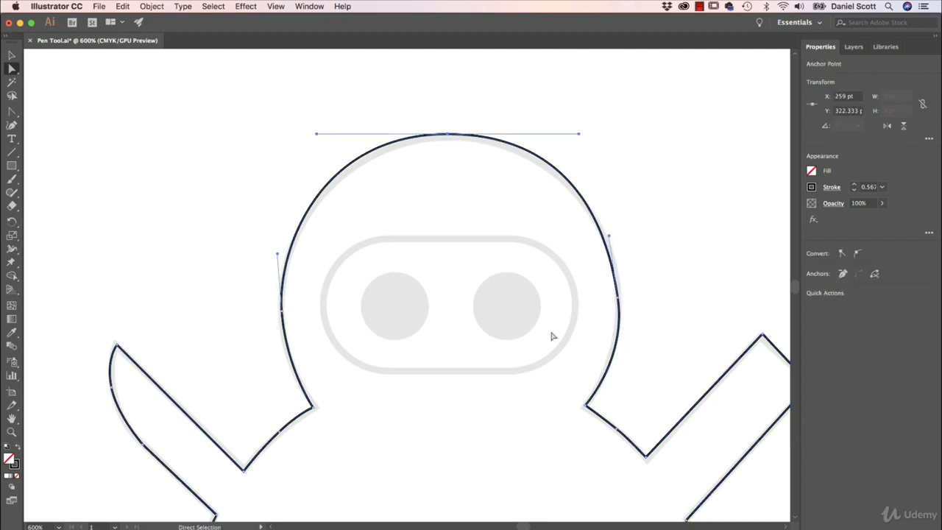
Draw a reference circle about 43.5 pt across beside the ninja's head with the Ellipse tool
click(136, 141)
click(12, 164)
click(55, 191)
drag(78, 119, 225, 267)
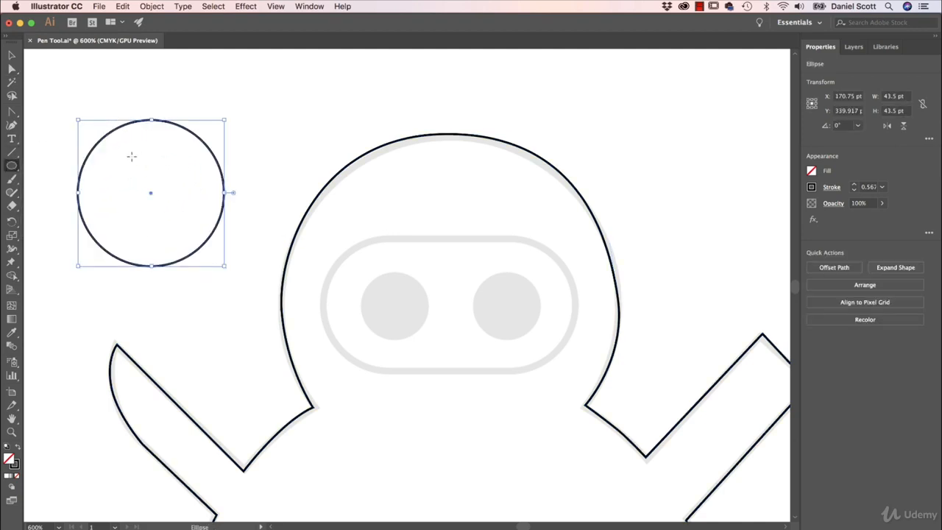
Examine how the handles are arranged at the top and right anchors of the reference circle
click(12, 68)
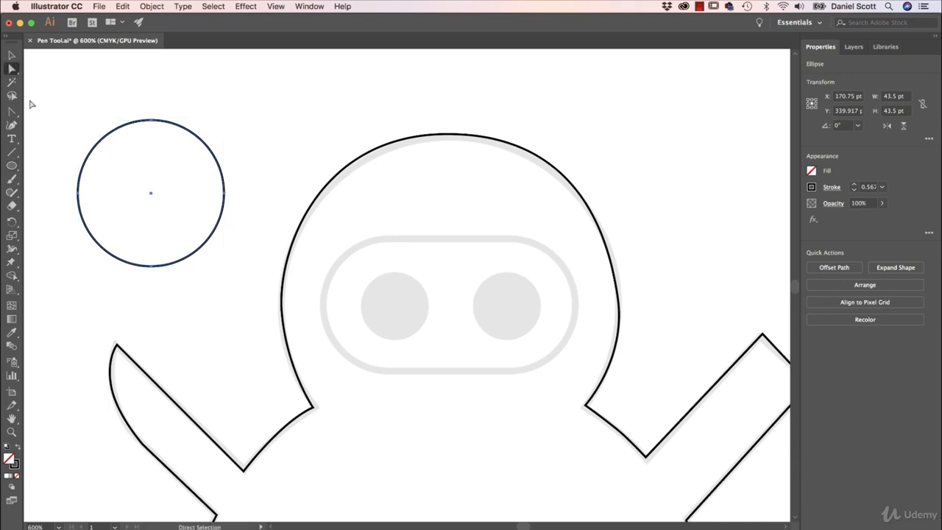
click(153, 121)
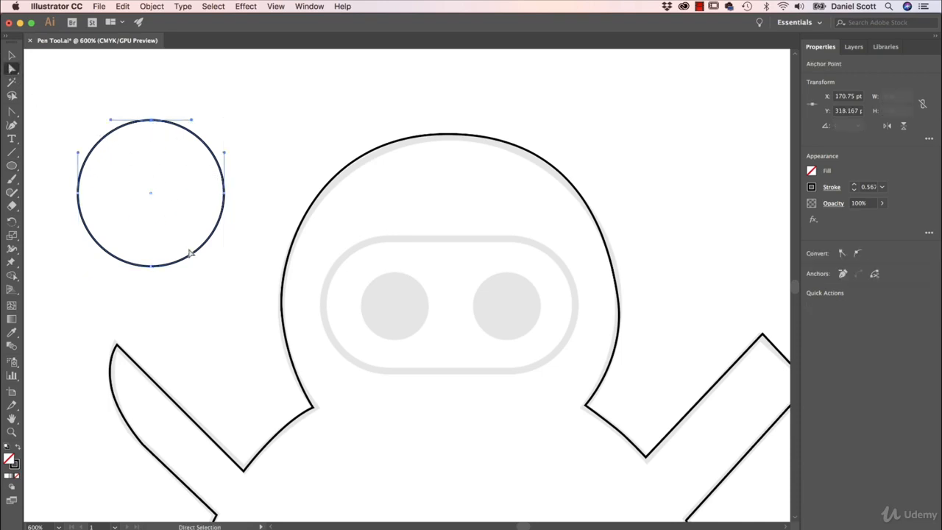
drag(68, 93, 228, 302)
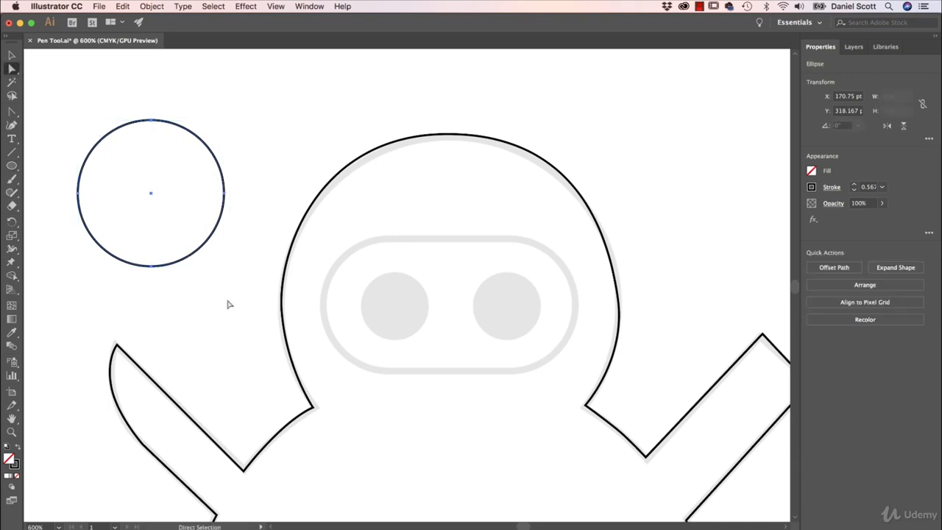
click(224, 193)
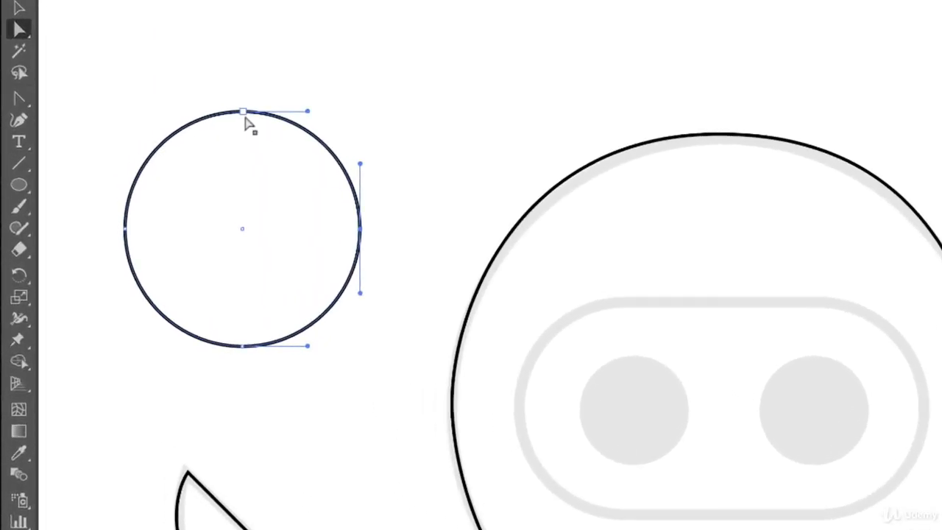
click(151, 119)
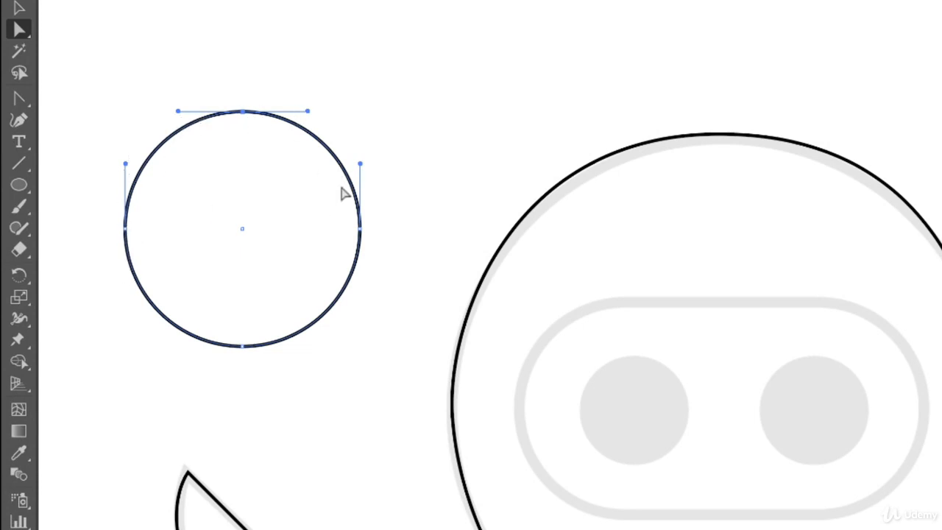
Raise the anchor on the left side of the ninja's head slightly and make both side anchors' handles vertical
click(455, 409)
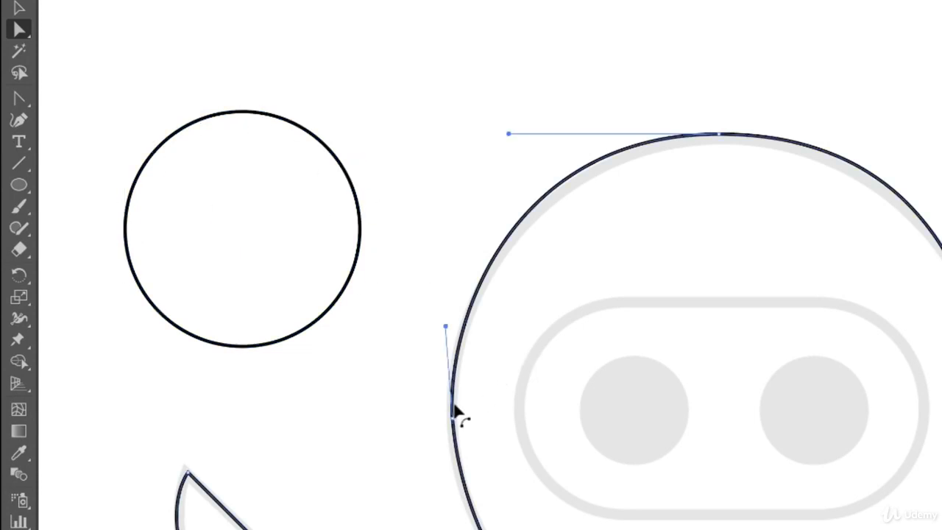
click(717, 134)
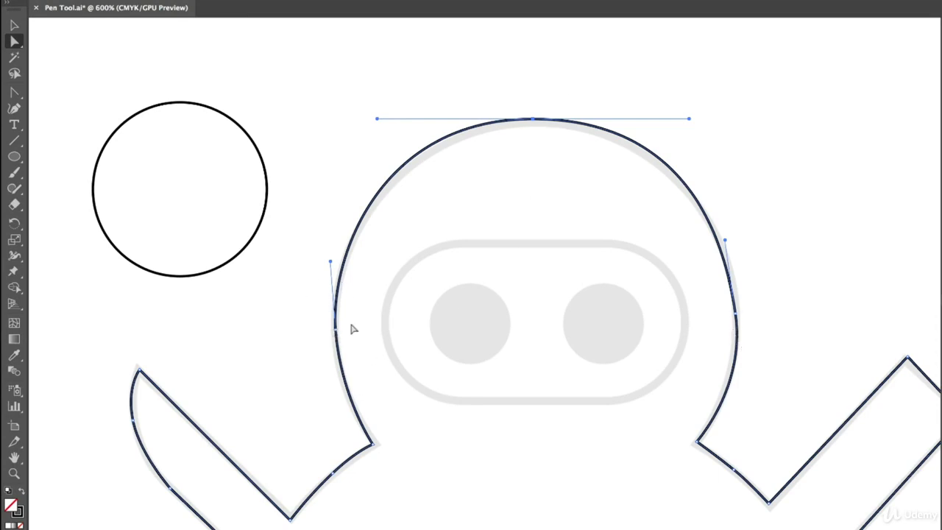
mouse_move(335, 329)
mouse_down()
mouse_move(741, 322)
mouse_move(337, 324)
mouse_up()
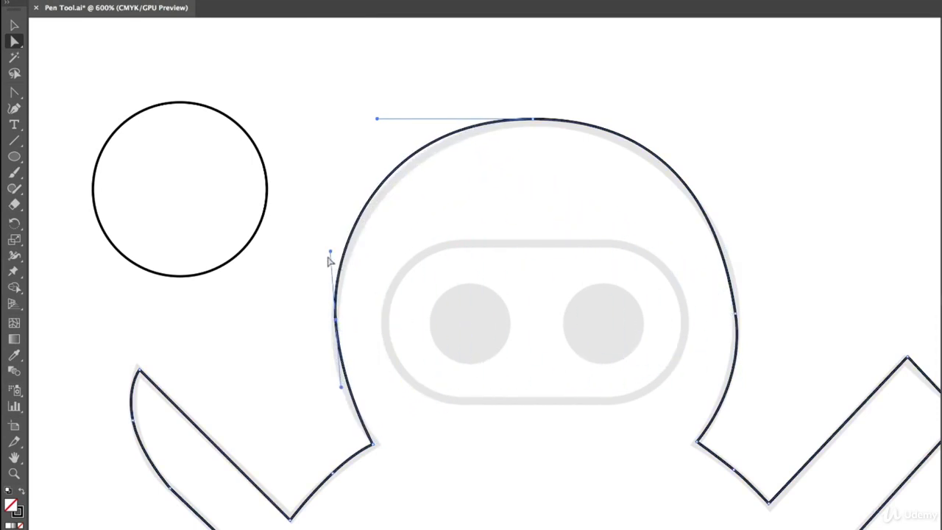
mouse_move(331, 255)
mouse_down()
mouse_move(343, 248)
mouse_move(290, 309)
mouse_move(370, 231)
mouse_move(295, 255)
mouse_move(332, 267)
mouse_move(258, 276)
mouse_move(347, 275)
mouse_move(339, 258)
mouse_move(337, 266)
mouse_up()
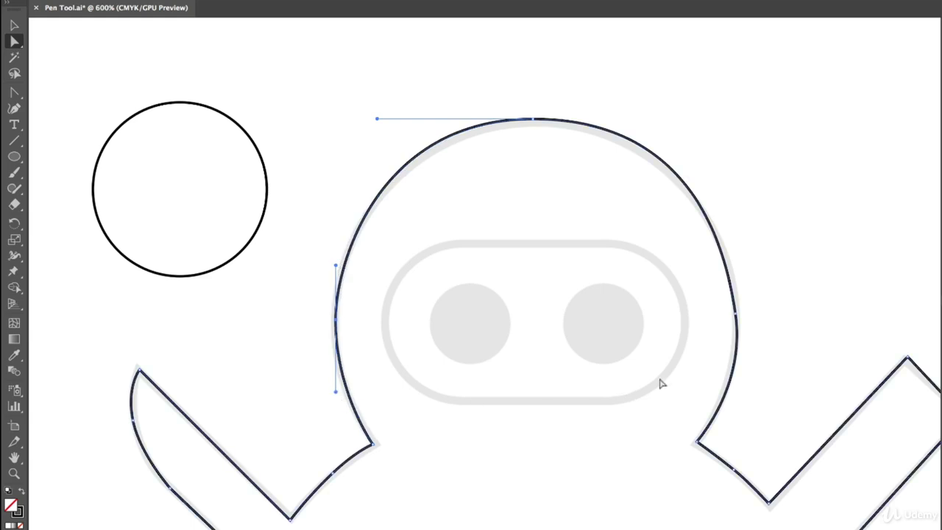
click(735, 316)
drag(747, 389, 734, 393)
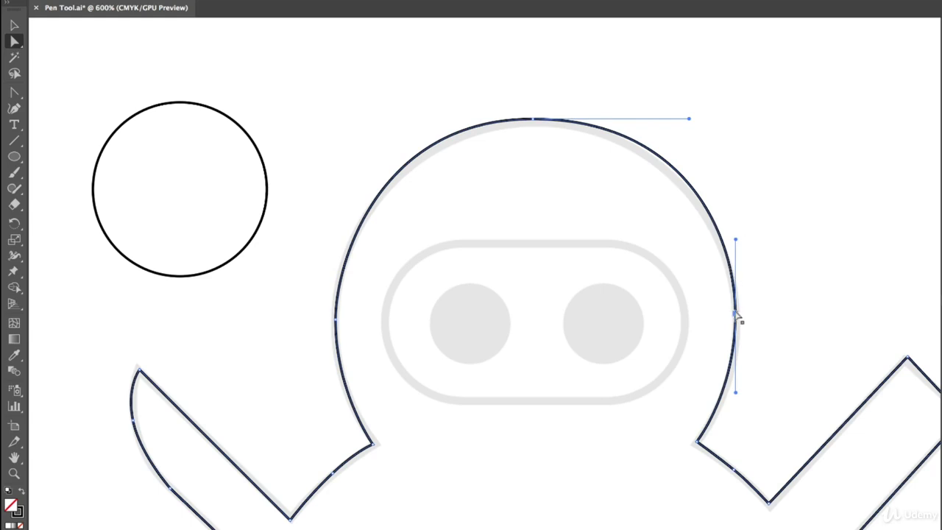
Shorten both handles of the head's top anchor and lower that anchor slightly onto the template outline
click(532, 119)
drag(689, 119, 669, 118)
drag(377, 118, 387, 119)
drag(534, 119, 534, 123)
click(794, 318)
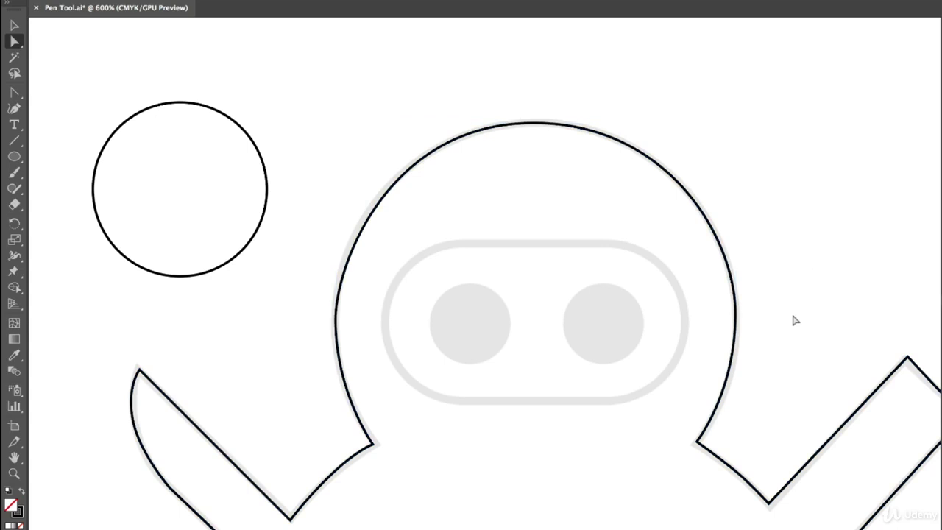
Lengthen the upper handle of the anchor on the left side of the ninja's head to match the template
click(335, 322)
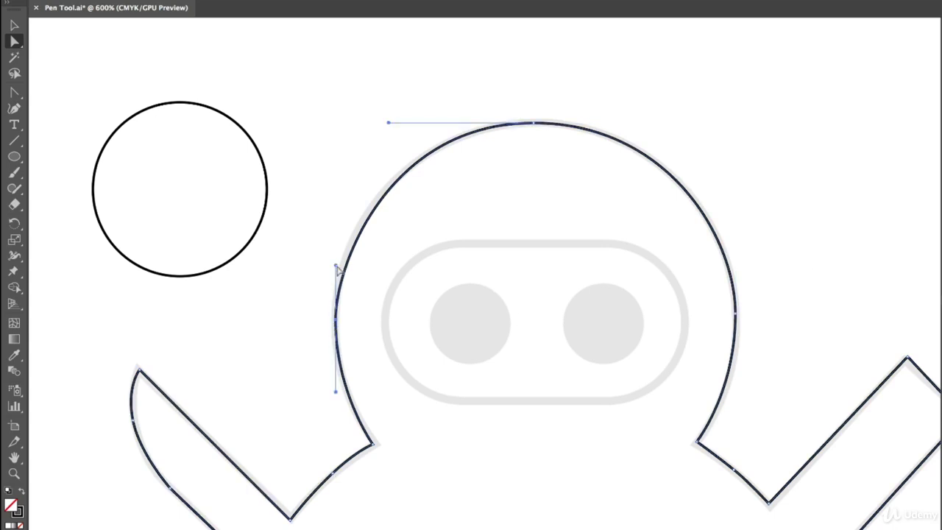
drag(335, 257, 335, 256)
click(501, 199)
Move on to the owl template and bring its whole outline into view
drag(729, 345, 630, 320)
drag(576, 446, 639, 311)
drag(747, 299, 620, 441)
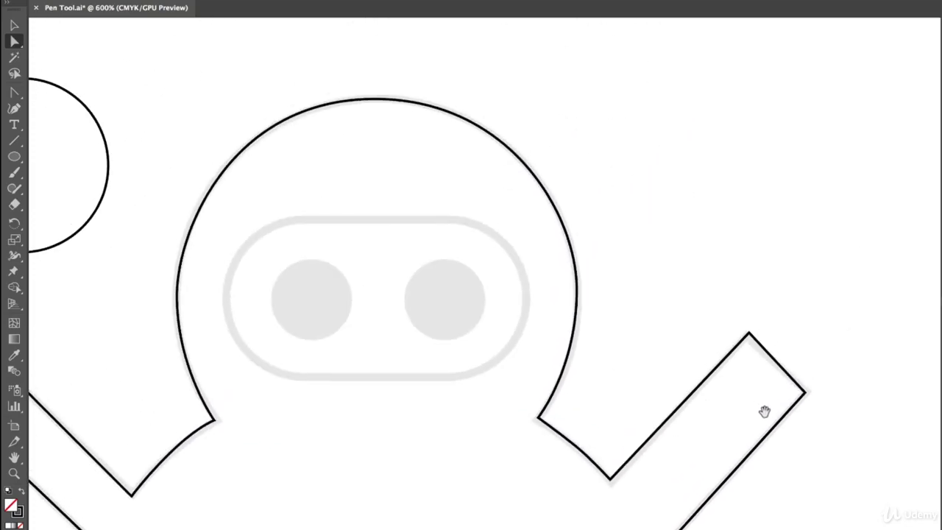
drag(780, 415, 267, 445)
drag(717, 433, 201, 387)
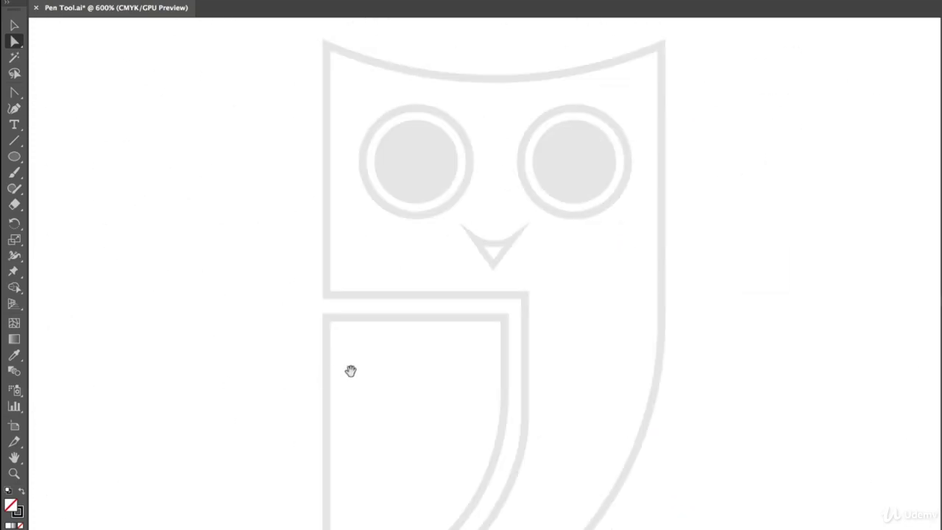
drag(351, 376, 324, 431)
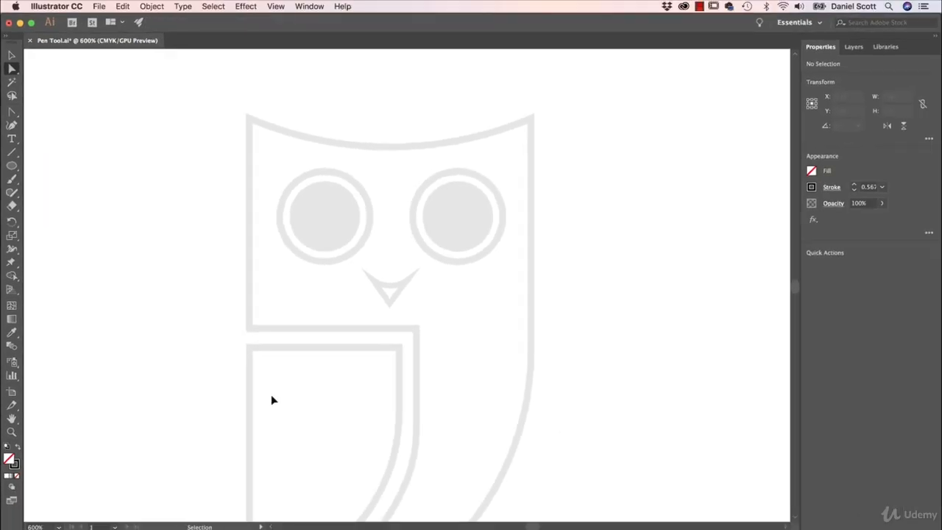
key(super+minus)
drag(362, 429, 356, 381)
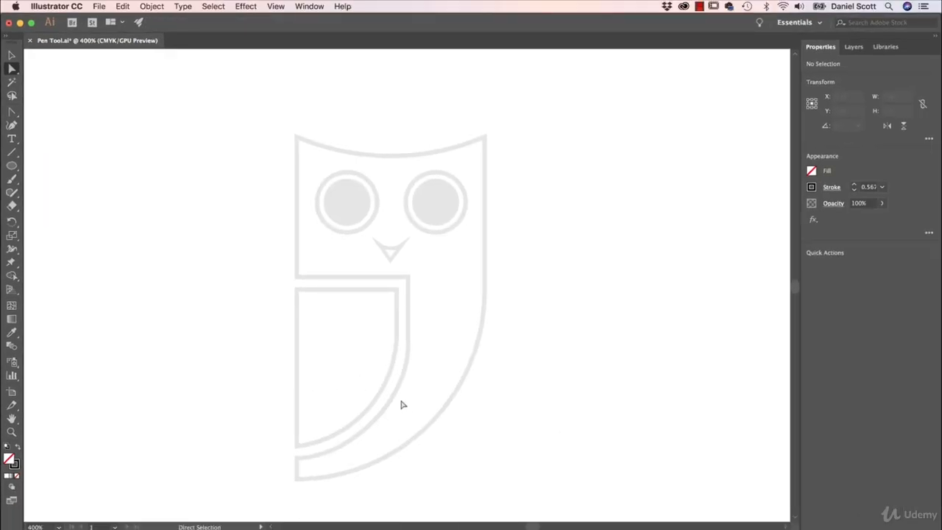